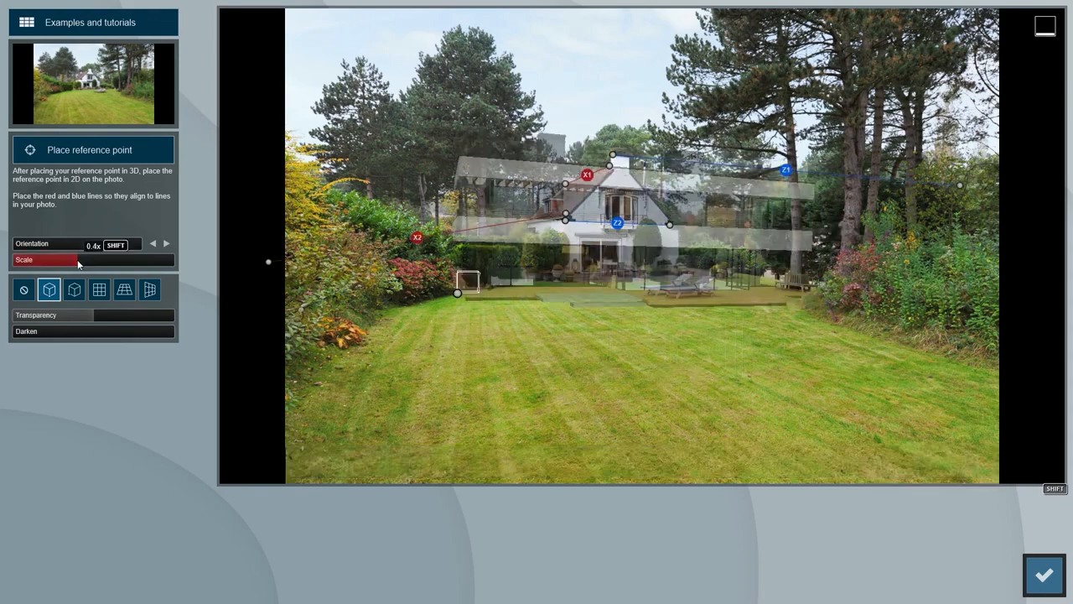
# - Fine-tune the overlaid model's scale and move its reference point to the edge of the shrubs beside the house in the photo
pyautogui.keyDown('shift'); pyautogui.moveTo(77, 260); pyautogui.dragTo(108, 270); pyautogui.keyUp('shift')
pyautogui.moveTo(457, 293); pyautogui.dragTo(430, 280)
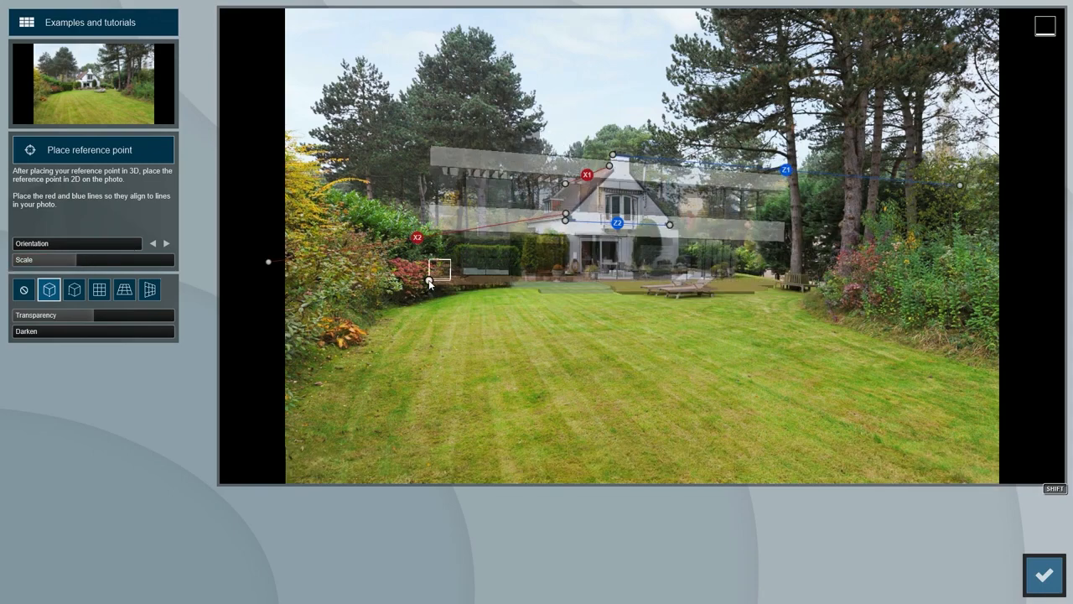
pyautogui.keyDown('shift'); pyautogui.moveTo(75, 261); pyautogui.dragTo(13, 265); pyautogui.keyUp('shift')
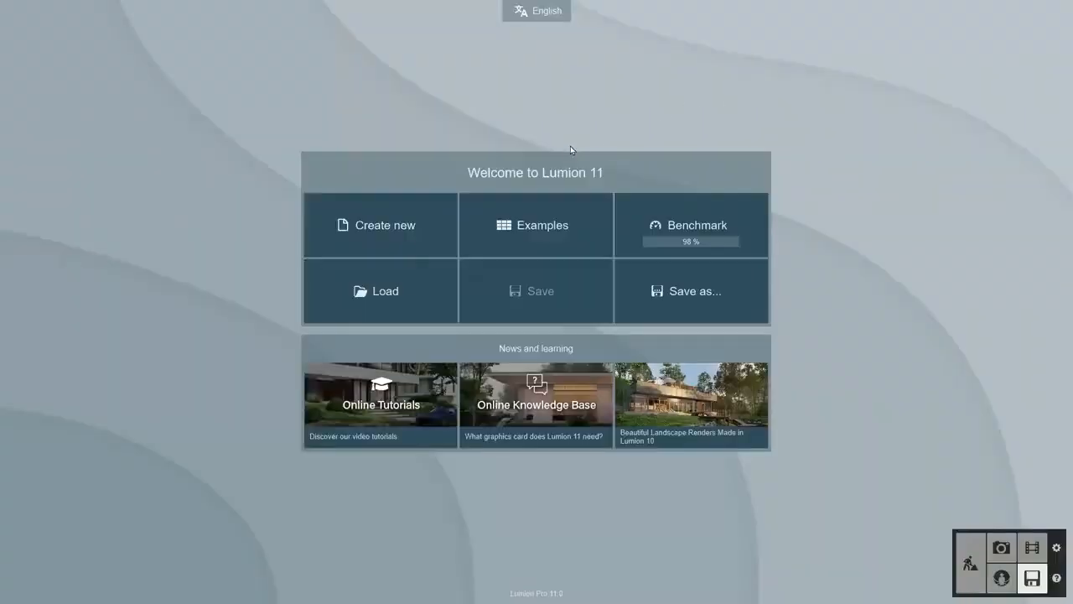
# - Open the street-corner white two-storey house example and hide its ENTOURAGE HOUSES, FOLIAGE and CARS & PEOPLE layers
pyautogui.click(530, 222)
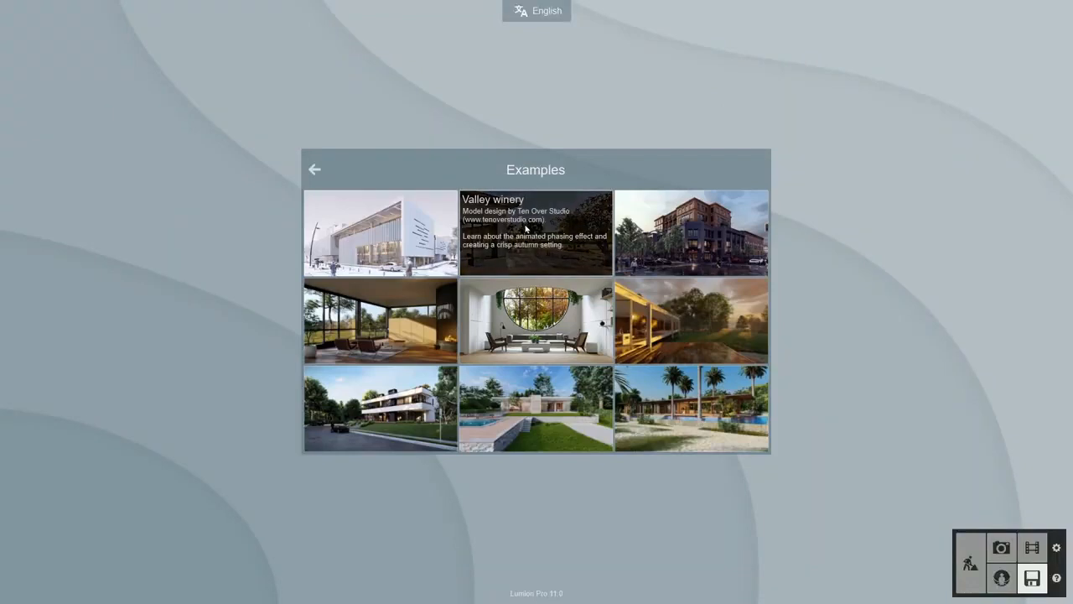
pyautogui.click(396, 408)
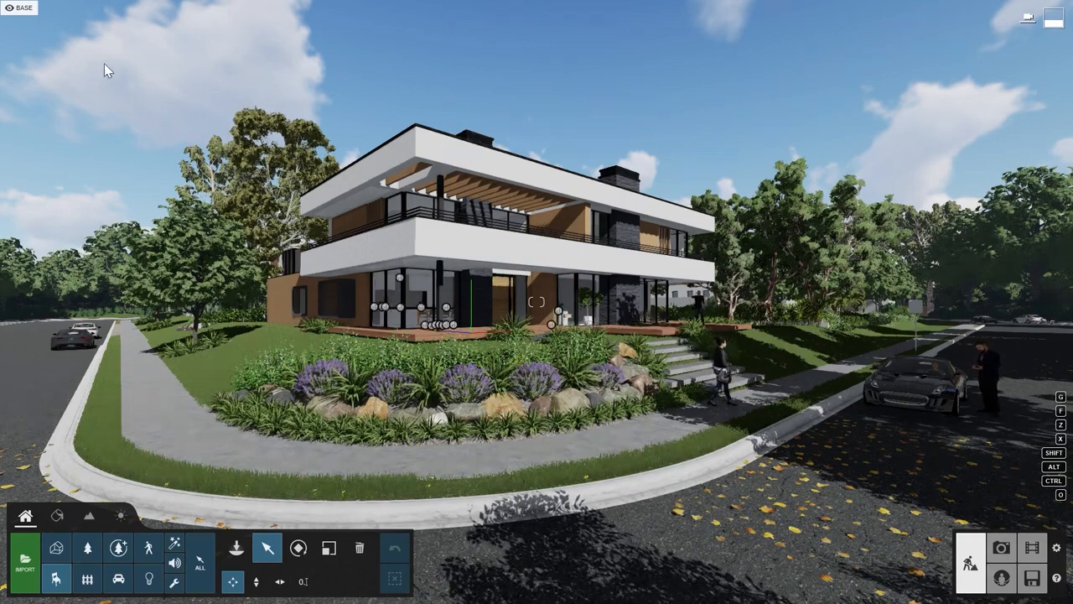
pyautogui.click(48, 8)
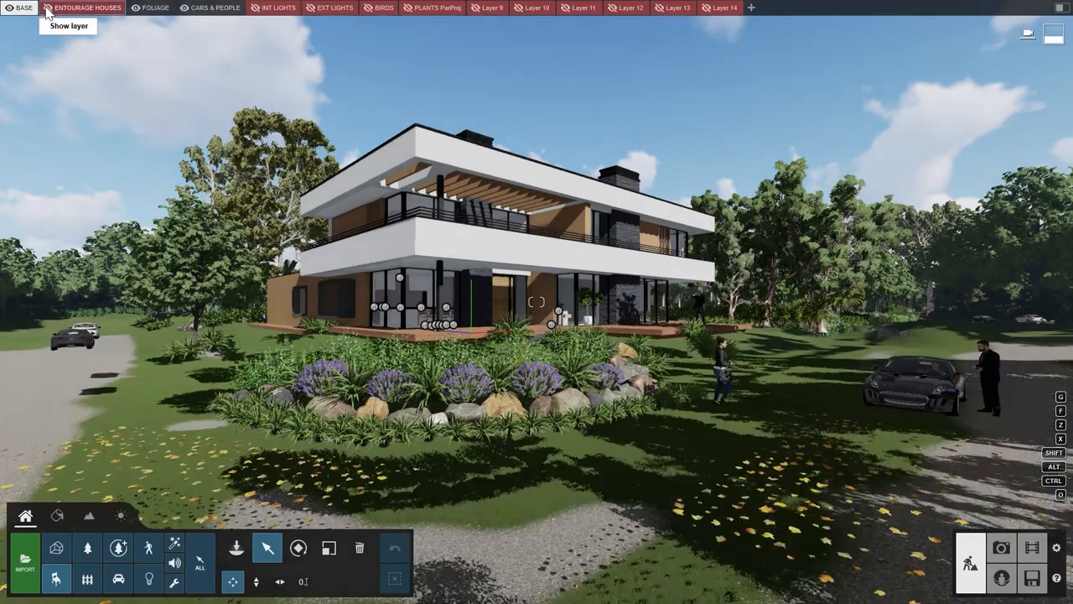
pyautogui.click(138, 10)
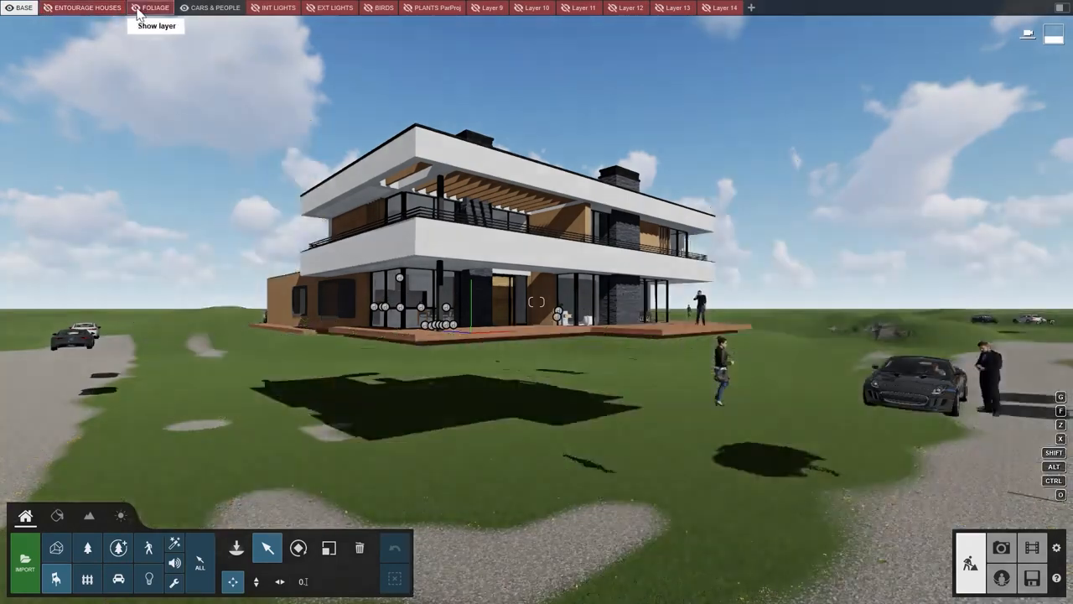
pyautogui.click(185, 9)
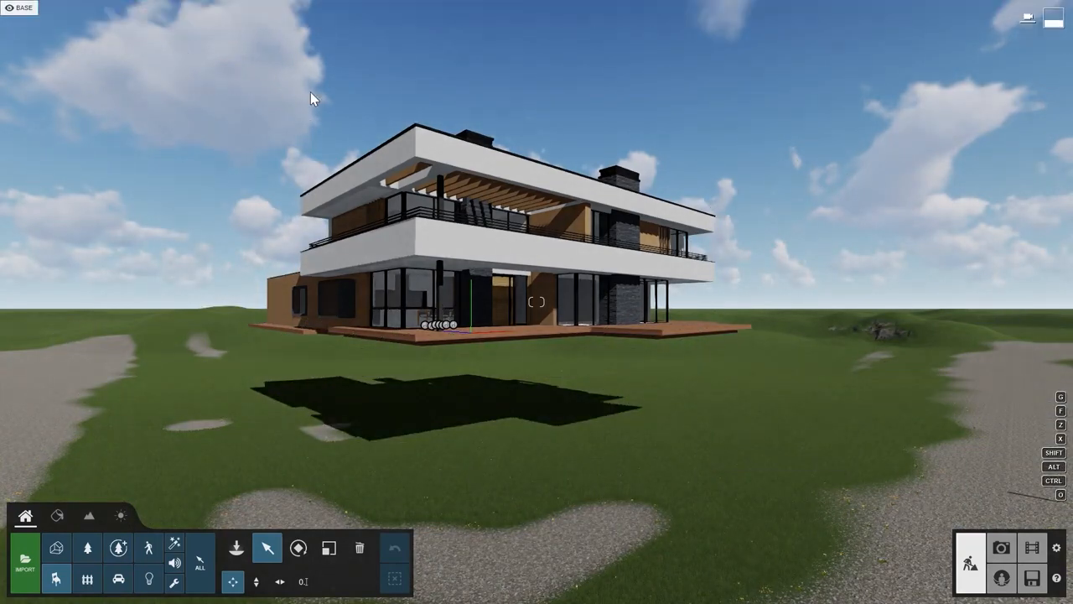
# - Store the current view in photo slot 9 and add a Photo Matching effect to it, opened for editing
pyautogui.click(1002, 548)
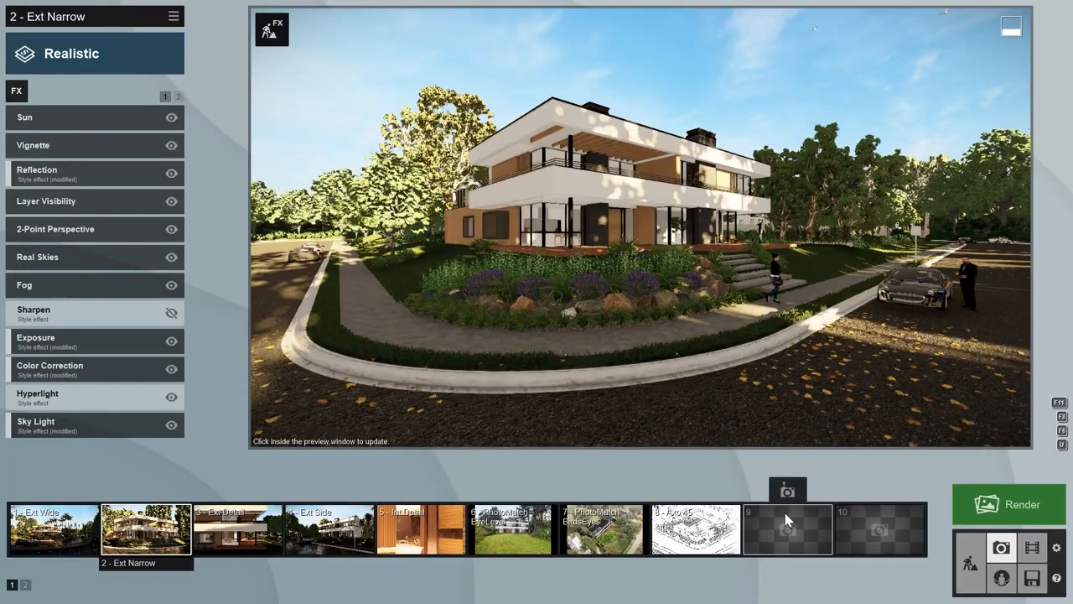
pyautogui.click(788, 493)
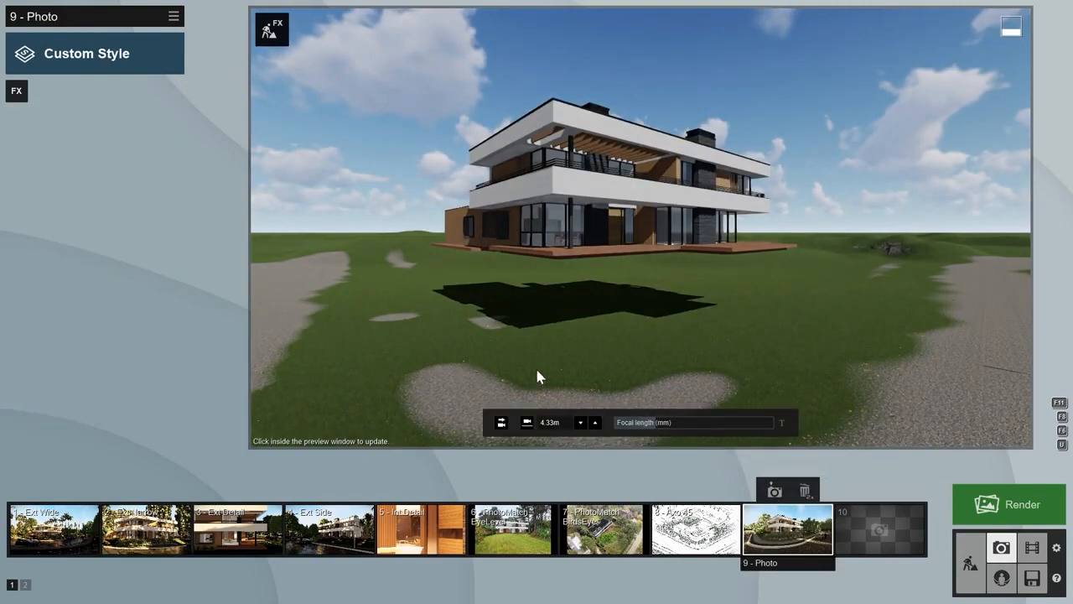
pyautogui.click(16, 90)
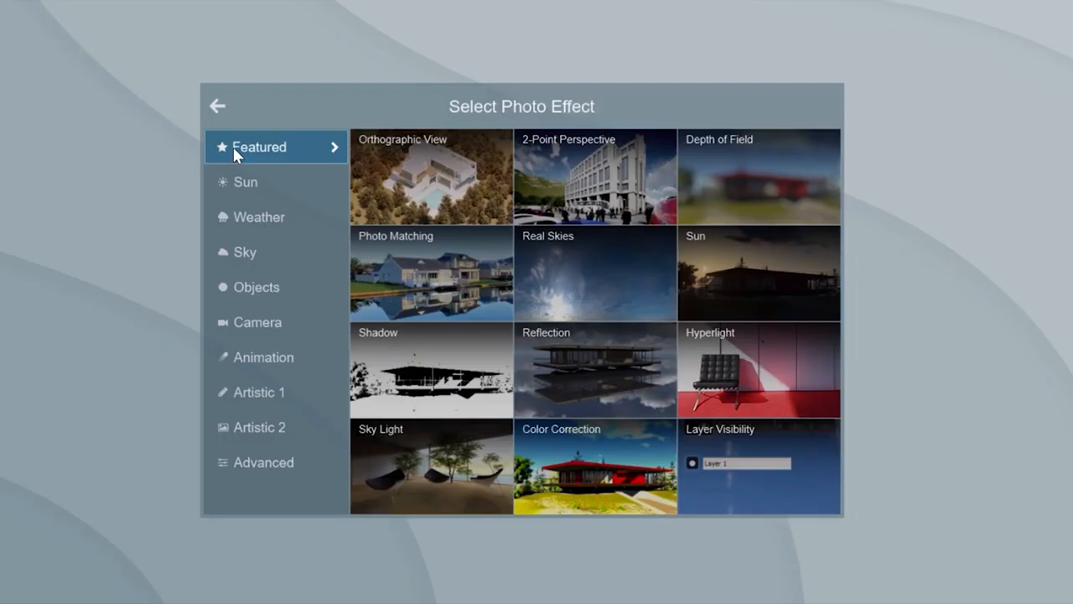
pyautogui.click(392, 257)
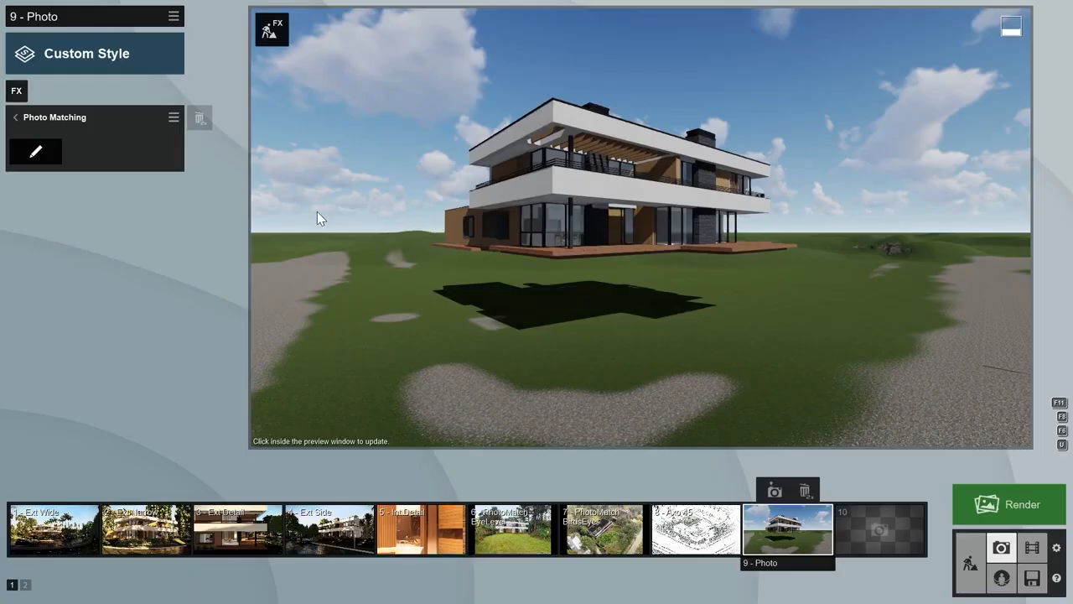
pyautogui.click(37, 154)
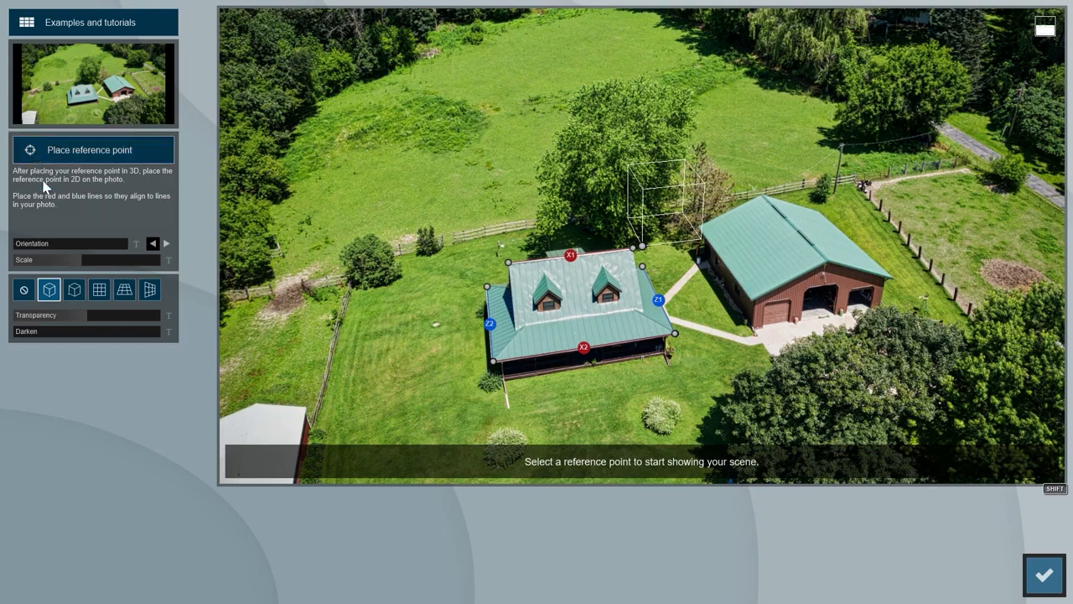
# - Browse the waterfront house and brick house photo matching examples, then load the waterfront house again
pyautogui.click(35, 23)
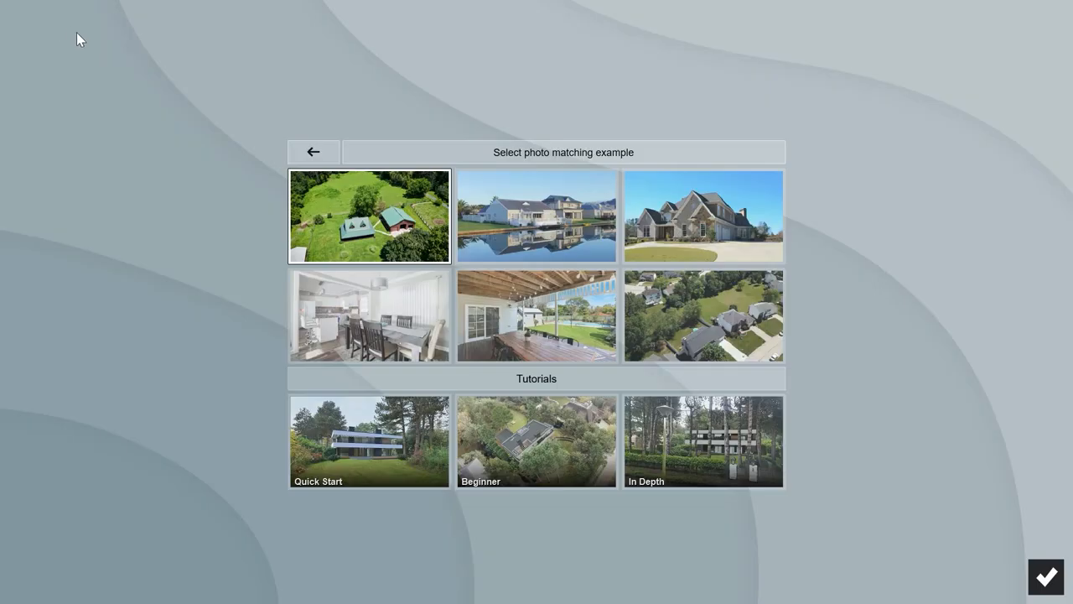
pyautogui.click(502, 209)
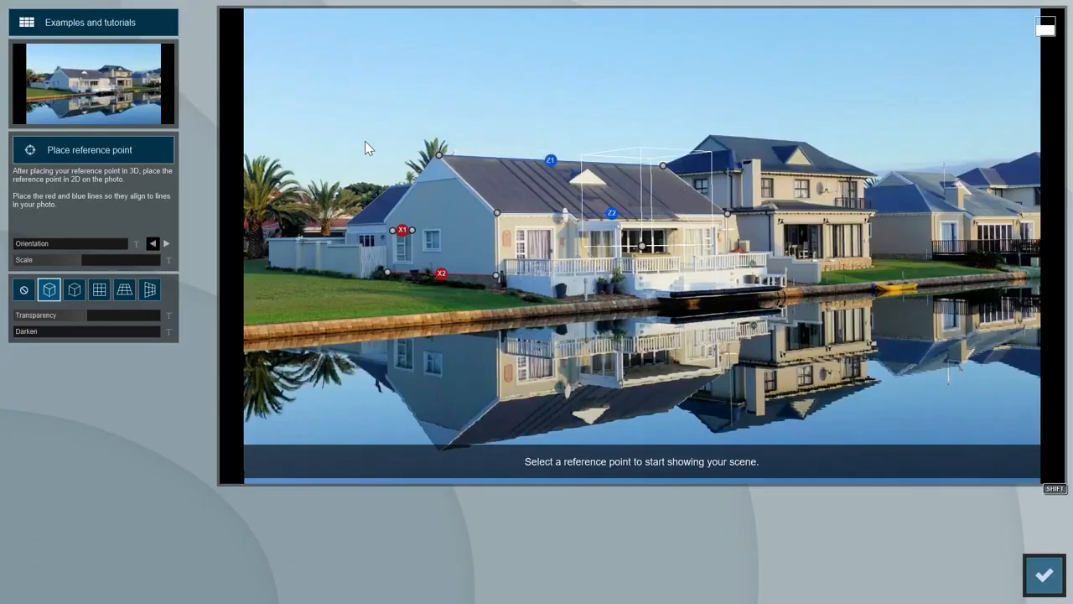
pyautogui.click(100, 20)
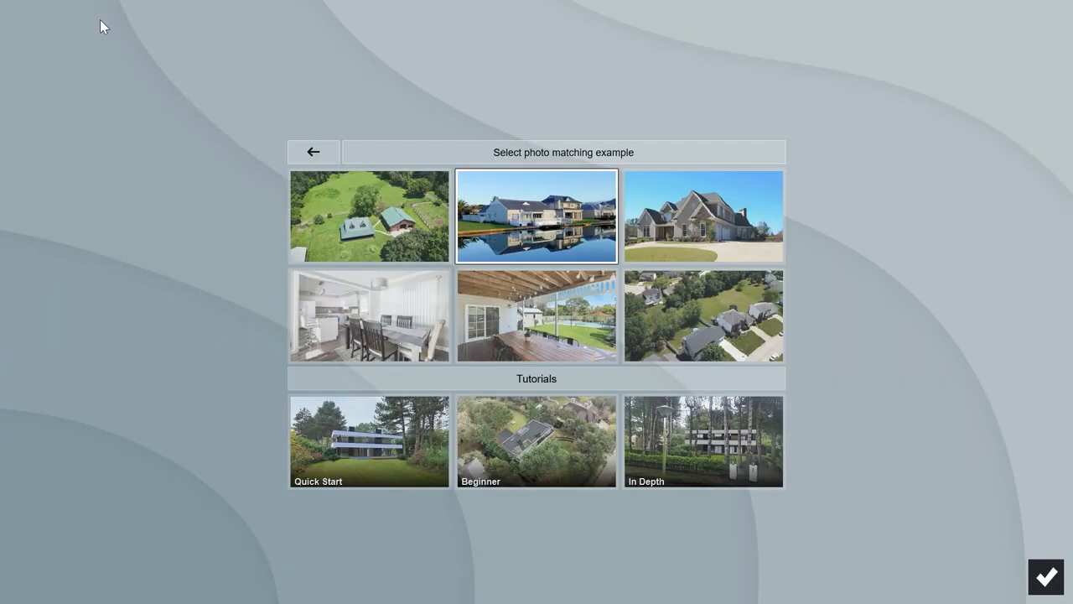
pyautogui.click(671, 220)
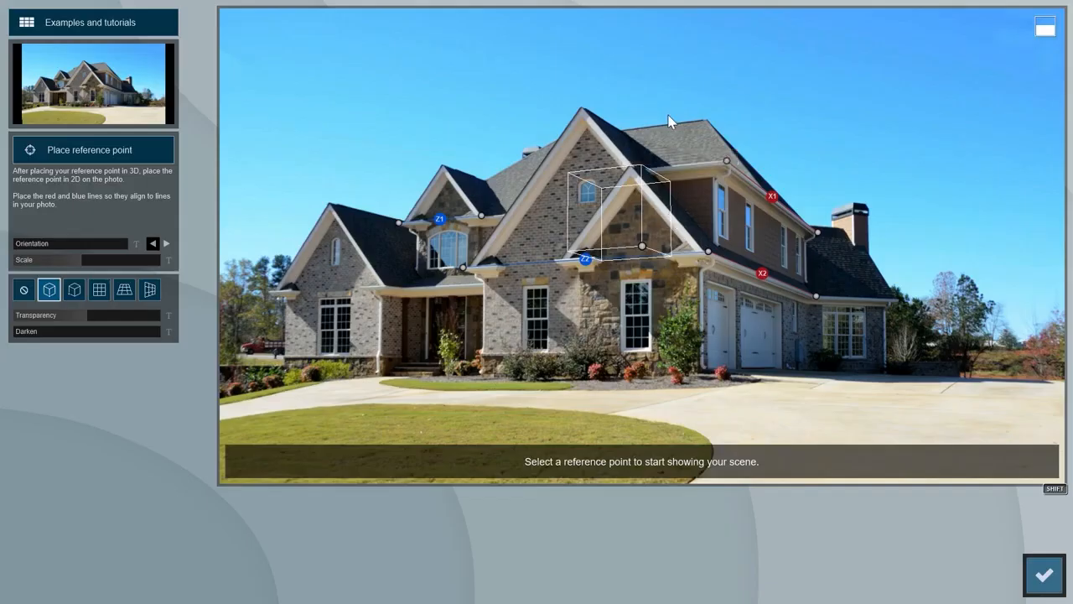
pyautogui.click(115, 27)
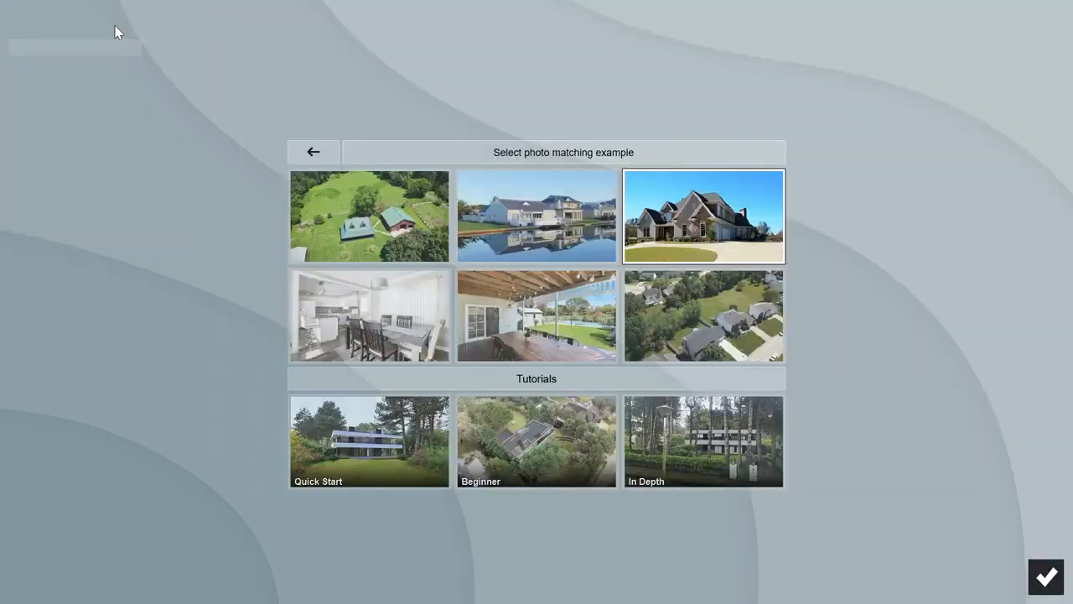
pyautogui.click(514, 215)
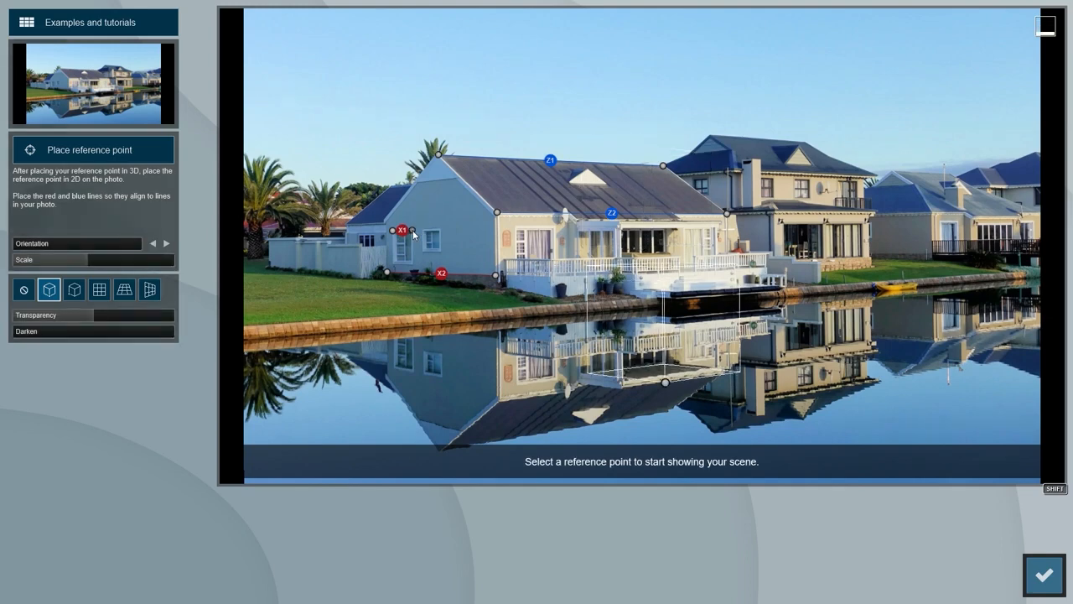
# - Extend the red X1 line to the gable's second window and adjust the outer end of the blue Z1 ridge line
pyautogui.moveTo(412, 233); pyautogui.dragTo(442, 232)
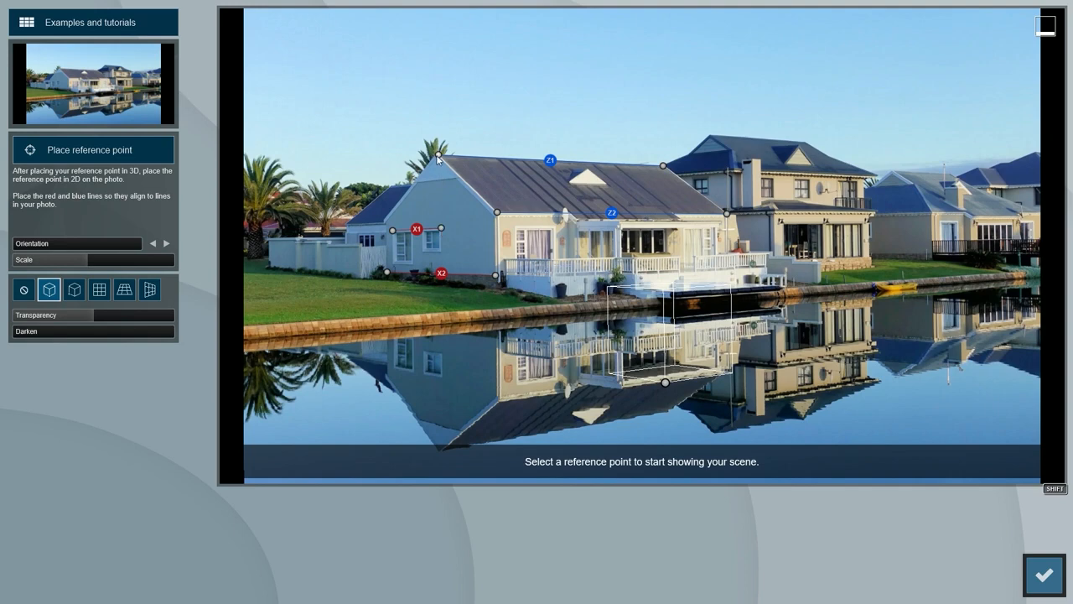
pyautogui.moveTo(438, 156); pyautogui.dragTo(431, 173)
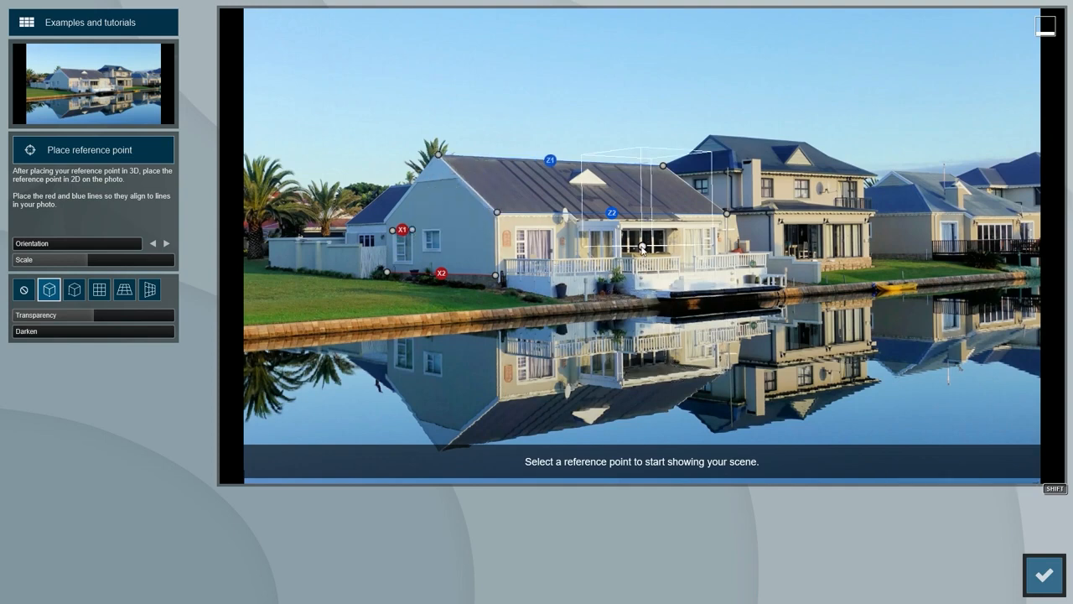
# - Move the reference point onto the water in front of the deck, checking it with the YZ and ground plane grids
pyautogui.moveTo(642, 248); pyautogui.dragTo(659, 366)
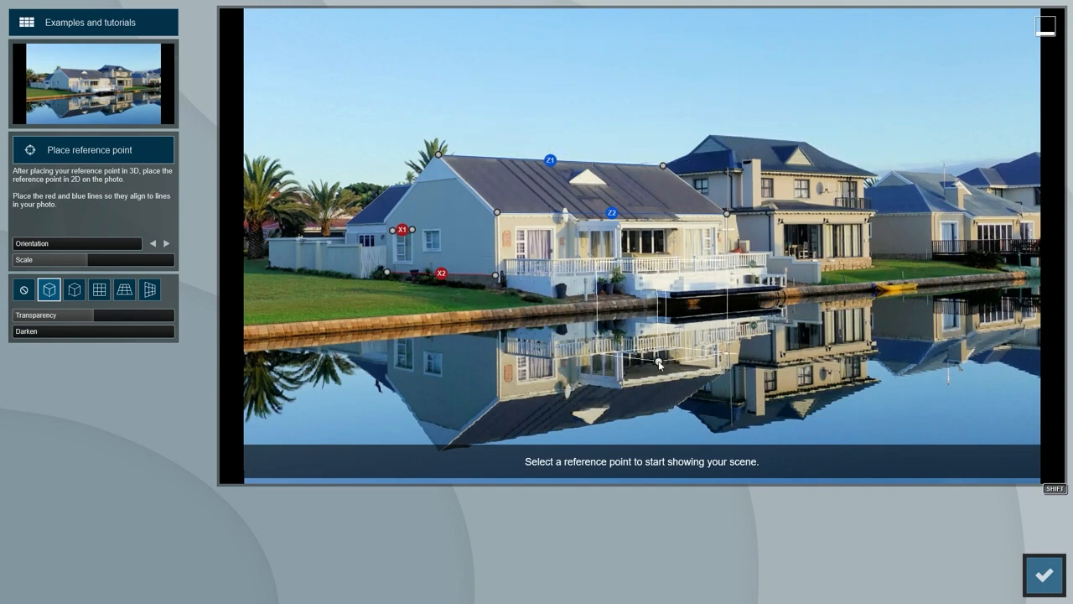
pyautogui.click(102, 290)
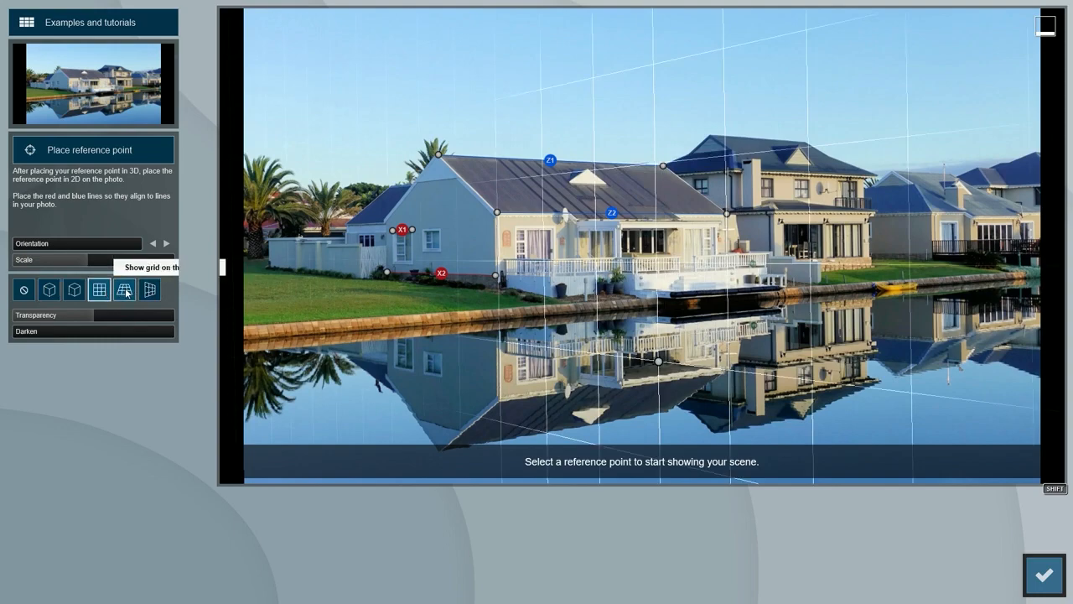
pyautogui.click(124, 289)
pyautogui.moveTo(658, 364)
pyautogui.mouseDown()
pyautogui.moveTo(661, 384)
pyautogui.moveTo(609, 105)
pyautogui.moveTo(665, 382)
pyautogui.mouseUp()
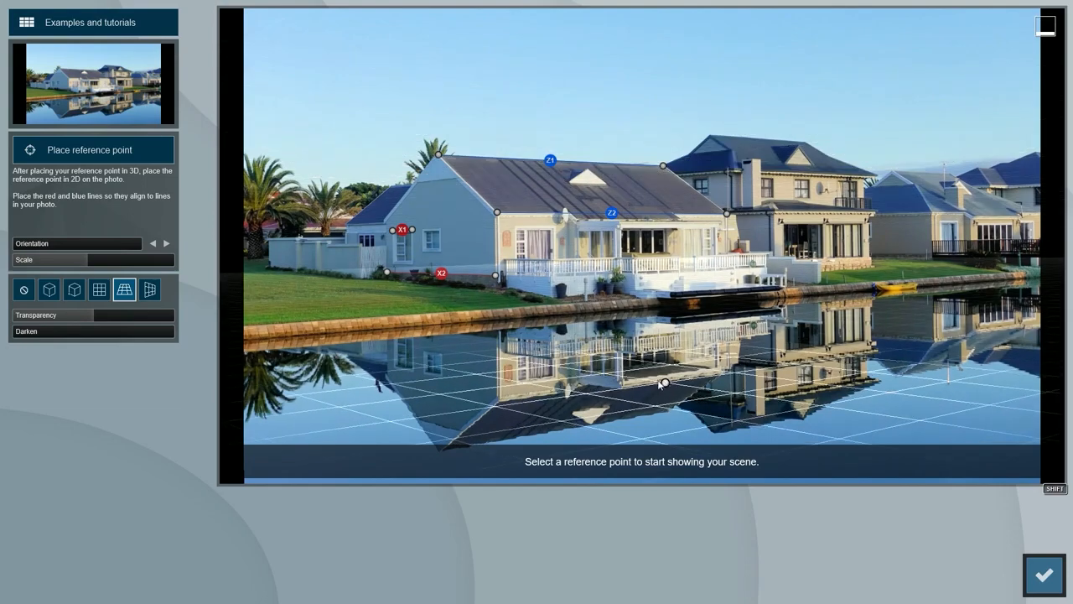
pyautogui.click(49, 289)
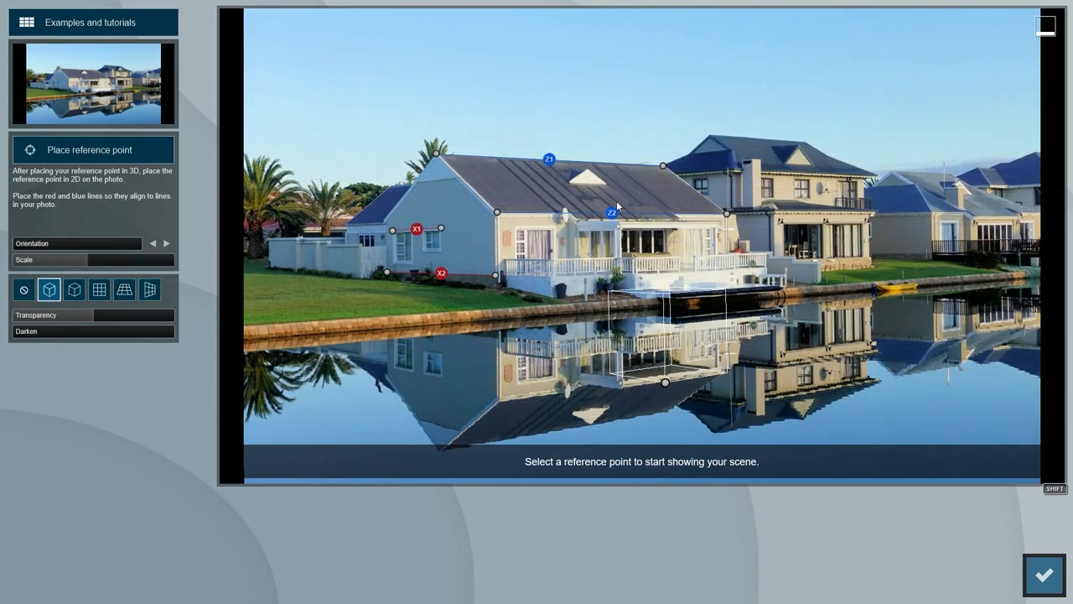
# - Replace the example image with the garden photo of the white gabled house
pyautogui.click(95, 92)
pyautogui.doubleClick(184, 117)
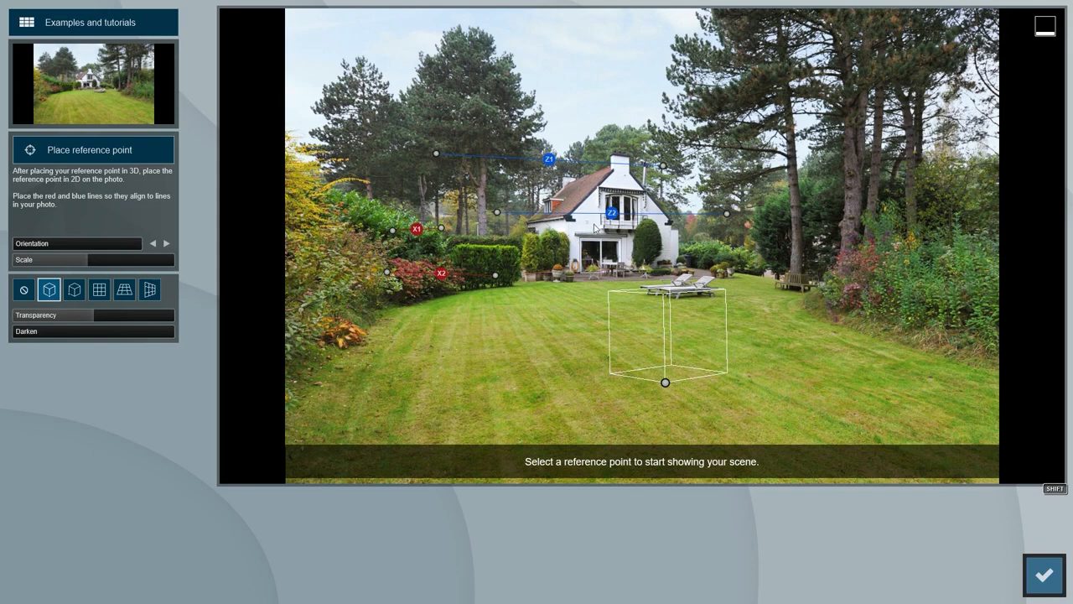
# - Align the blue Z2 line across the base of the front gable and the blue Z1 line with the chimney top
pyautogui.moveTo(497, 212); pyautogui.dragTo(564, 223)
pyautogui.moveTo(728, 213); pyautogui.dragTo(670, 228)
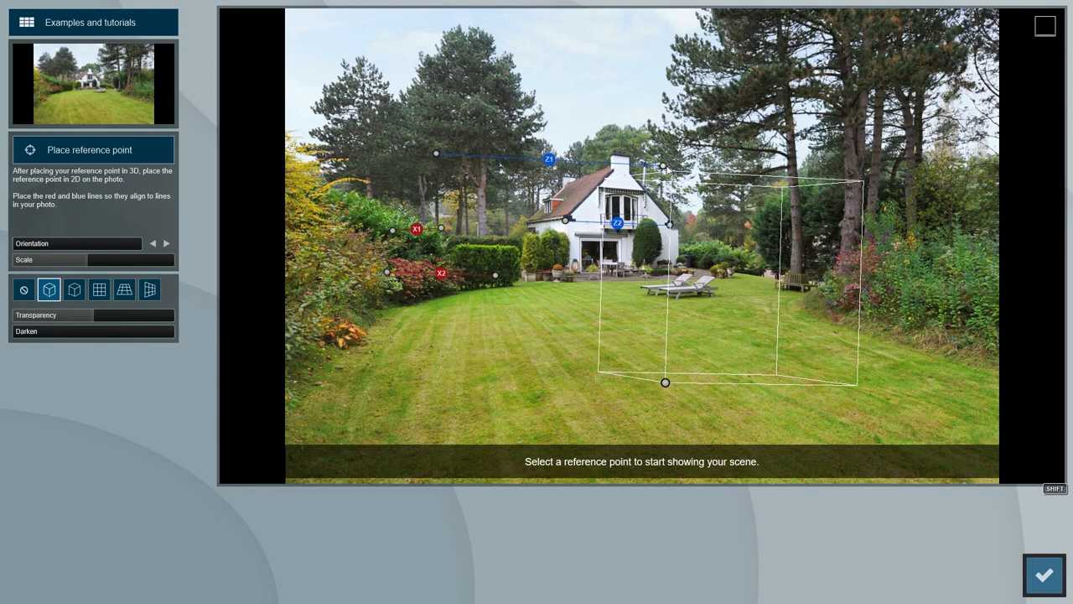
pyautogui.moveTo(663, 165); pyautogui.dragTo(632, 158)
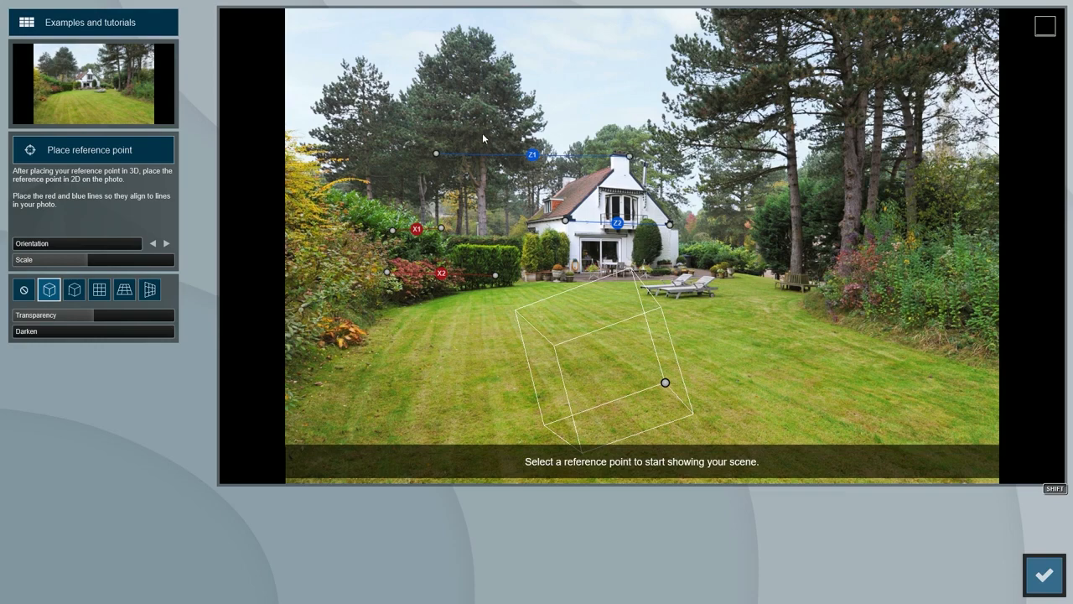
pyautogui.moveTo(436, 155); pyautogui.dragTo(614, 160)
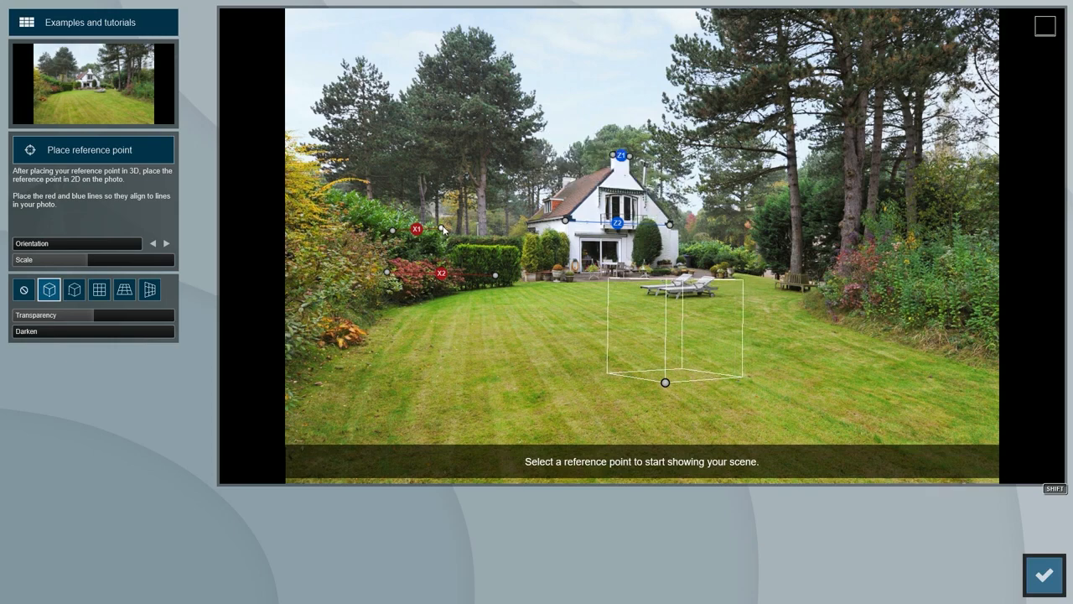
# - Align the red X1 line with the roof ridge and the red X2 line with the side eave, extended past the photo's edge
pyautogui.moveTo(442, 229); pyautogui.dragTo(610, 168)
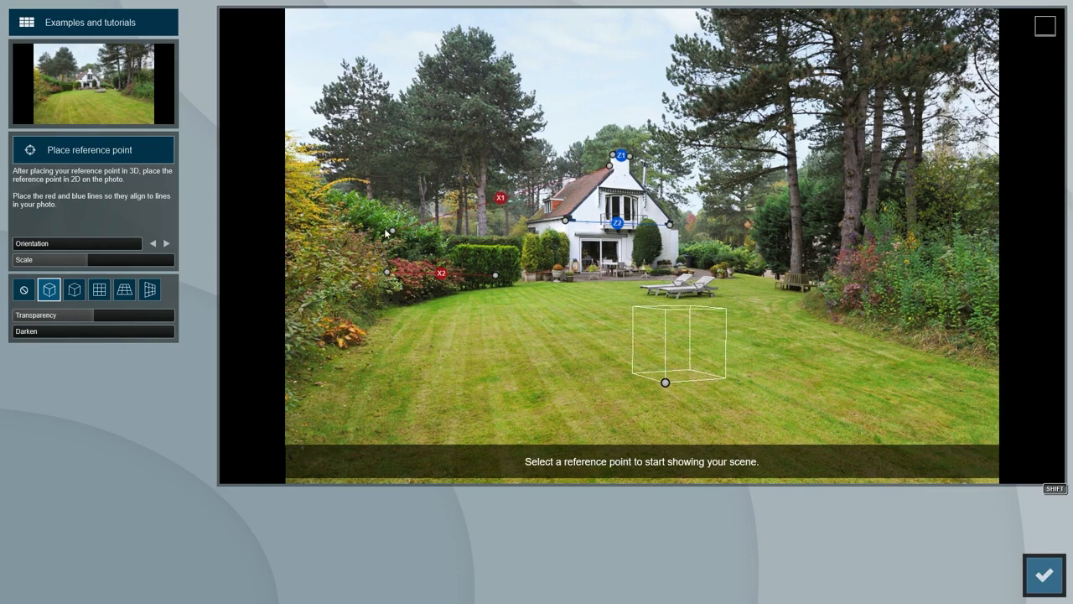
pyautogui.moveTo(390, 231)
pyautogui.mouseDown()
pyautogui.moveTo(573, 181)
pyautogui.moveTo(566, 188)
pyautogui.mouseUp()
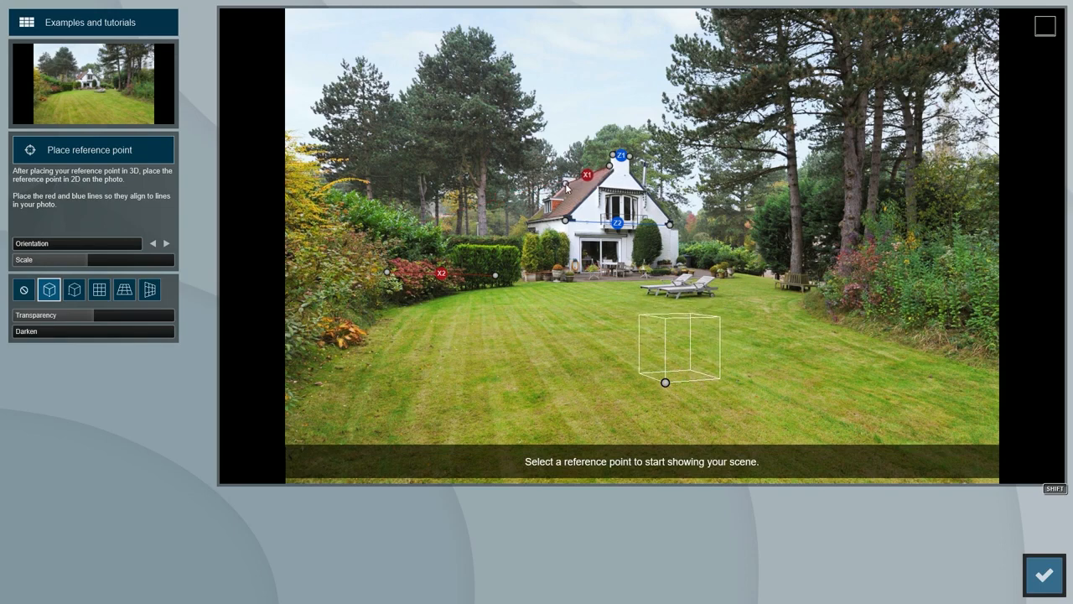
pyautogui.moveTo(496, 277); pyautogui.dragTo(567, 218)
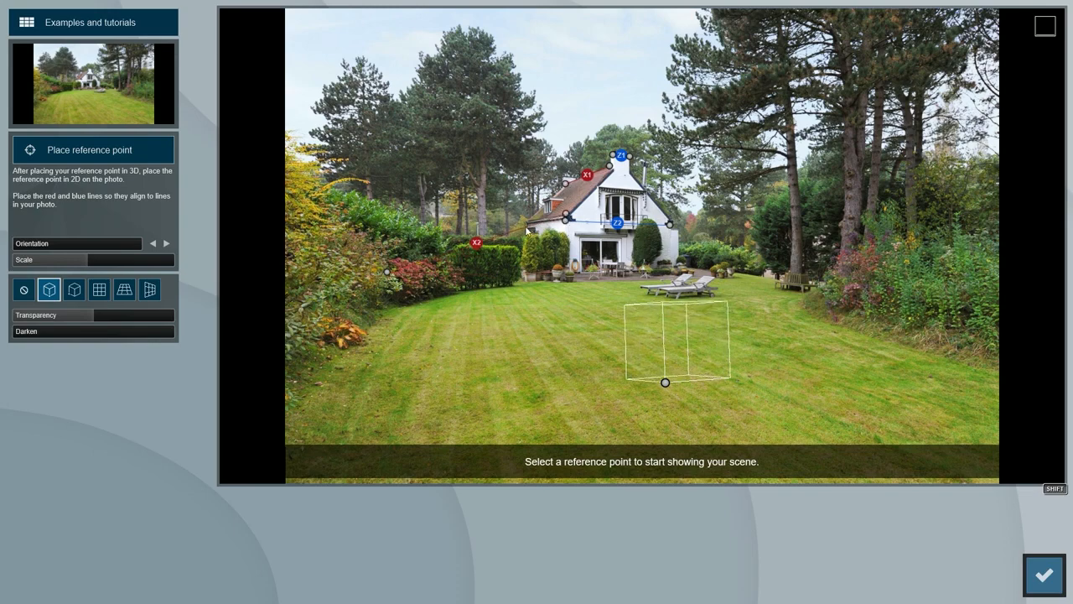
pyautogui.moveTo(388, 274)
pyautogui.mouseDown()
pyautogui.moveTo(529, 221)
pyautogui.moveTo(268, 261)
pyautogui.mouseUp()
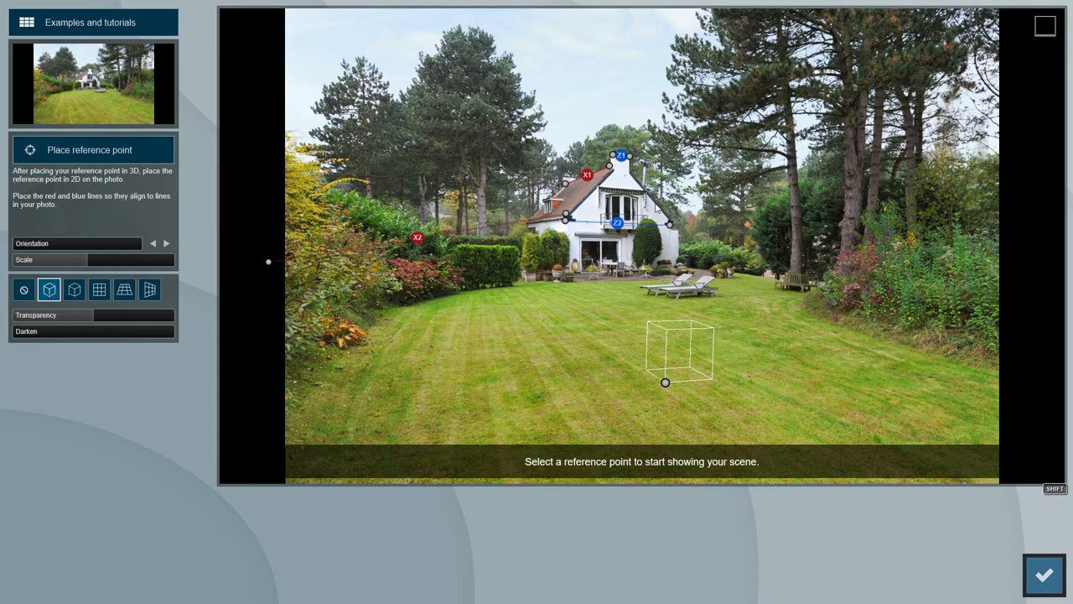
# - Extend the blue Z1 line from the chimney far into the trees and check the perspective with the YZ and ground plane grids
pyautogui.moveTo(629, 157)
pyautogui.mouseDown()
pyautogui.moveTo(812, 154)
pyautogui.moveTo(960, 184)
pyautogui.mouseUp()
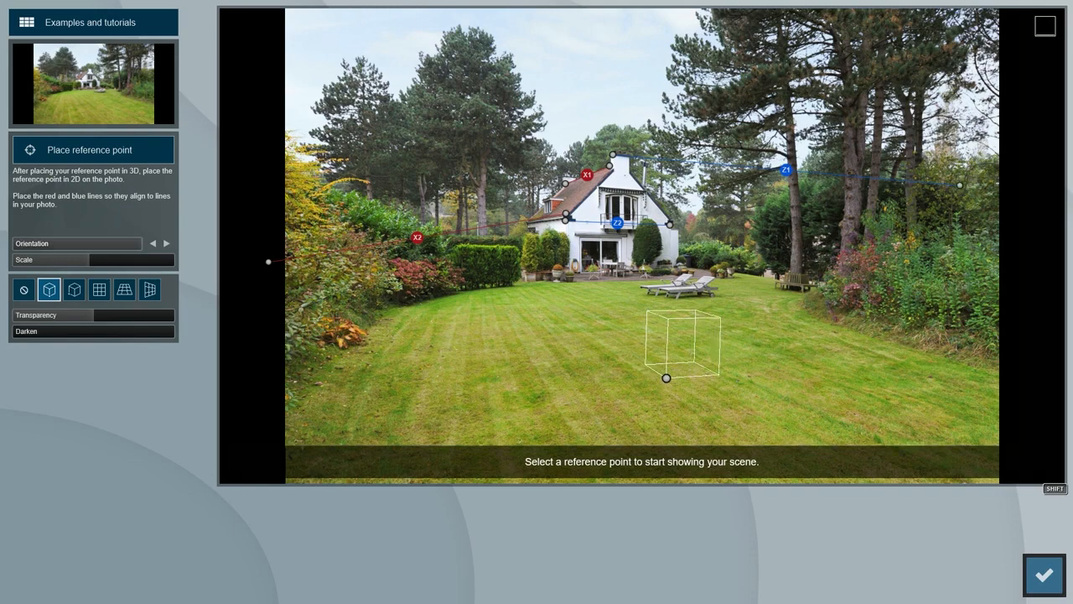
pyautogui.click(100, 290)
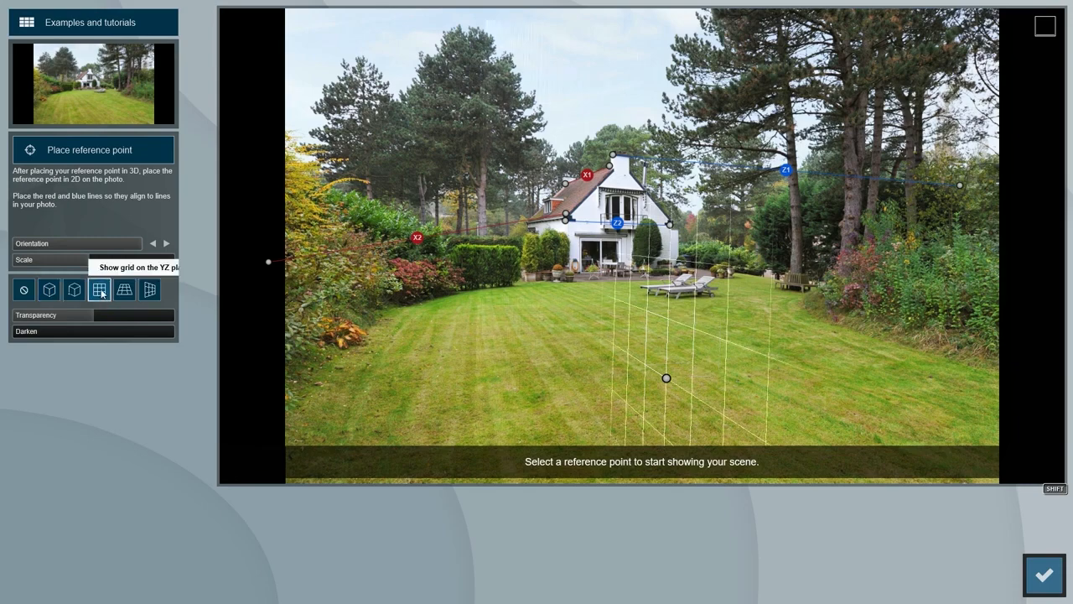
pyautogui.click(123, 292)
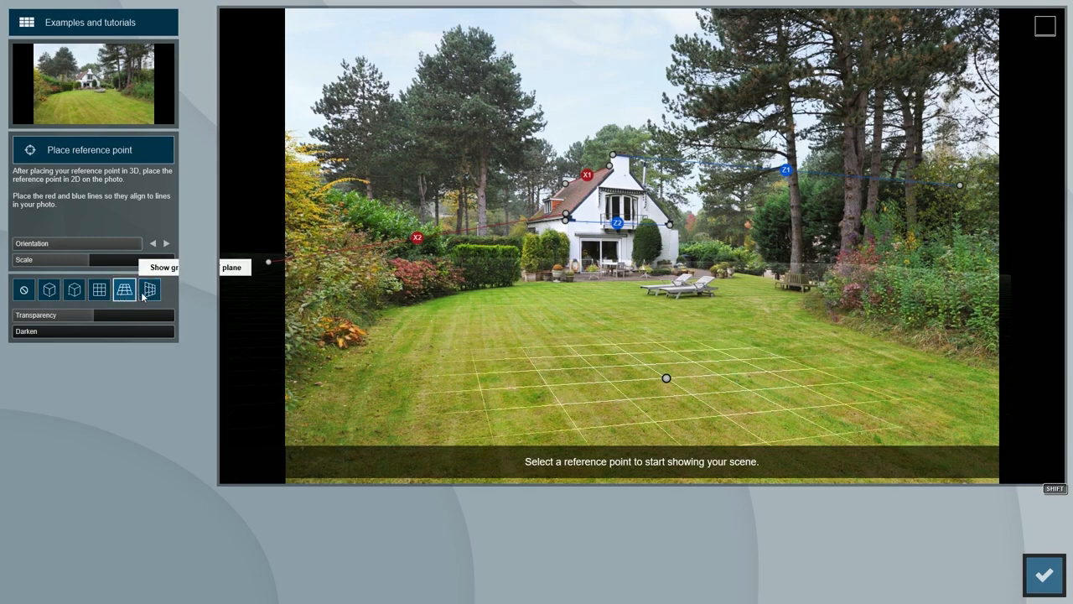
# - Check the perspective with the remaining vertical grid plane and replace the grid with the cube helper
pyautogui.click(149, 291)
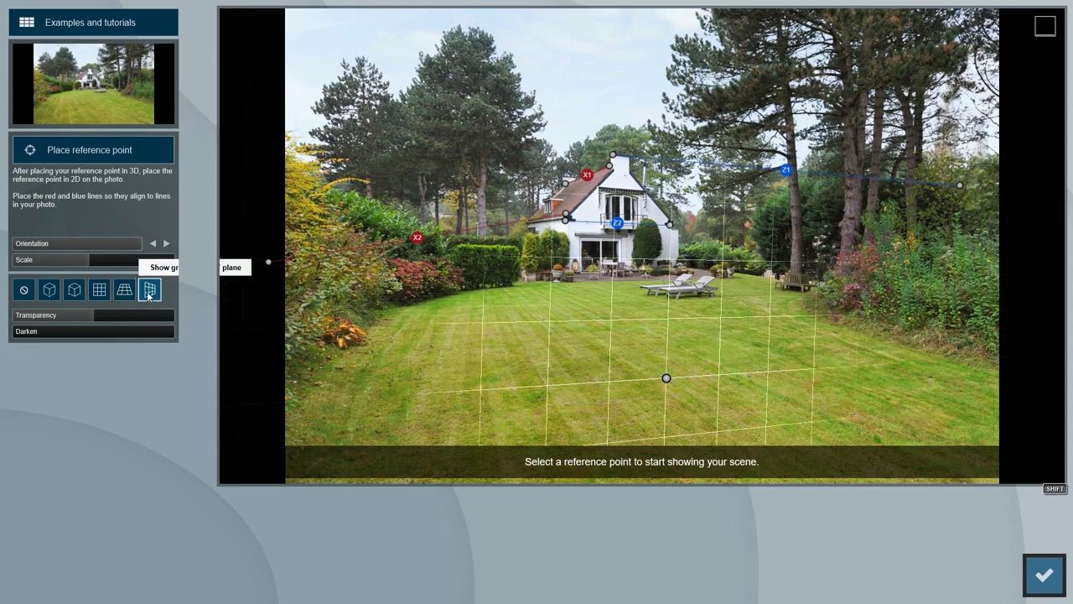
pyautogui.click(24, 291)
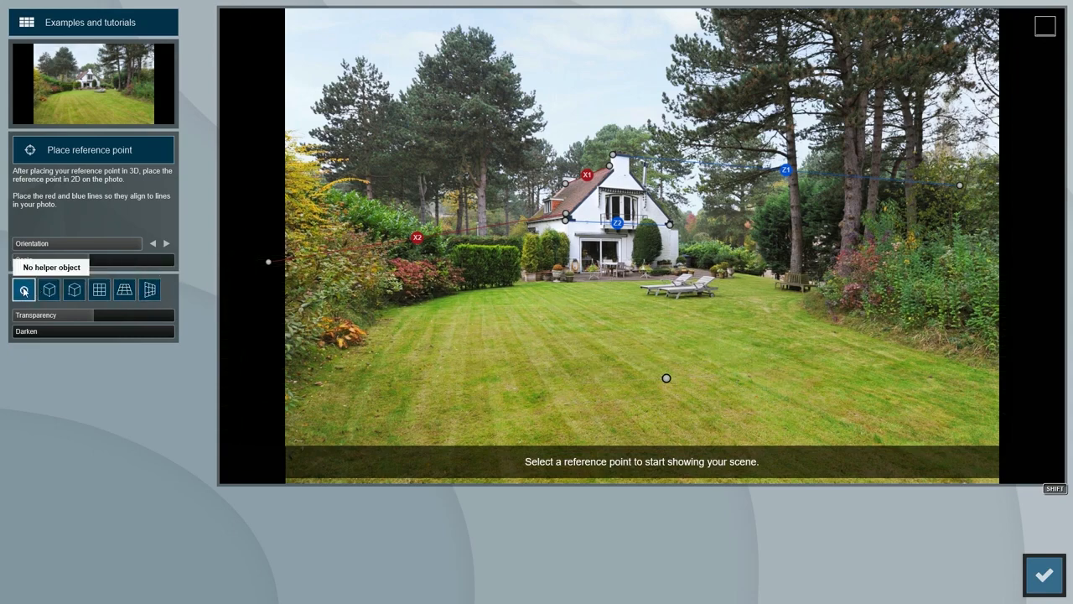
pyautogui.click(48, 289)
# - Set the 3D reference point on the model's front terrace corner and place it in the photo at the lawn's edge below the hedge
pyautogui.moveTo(667, 378); pyautogui.dragTo(704, 327)
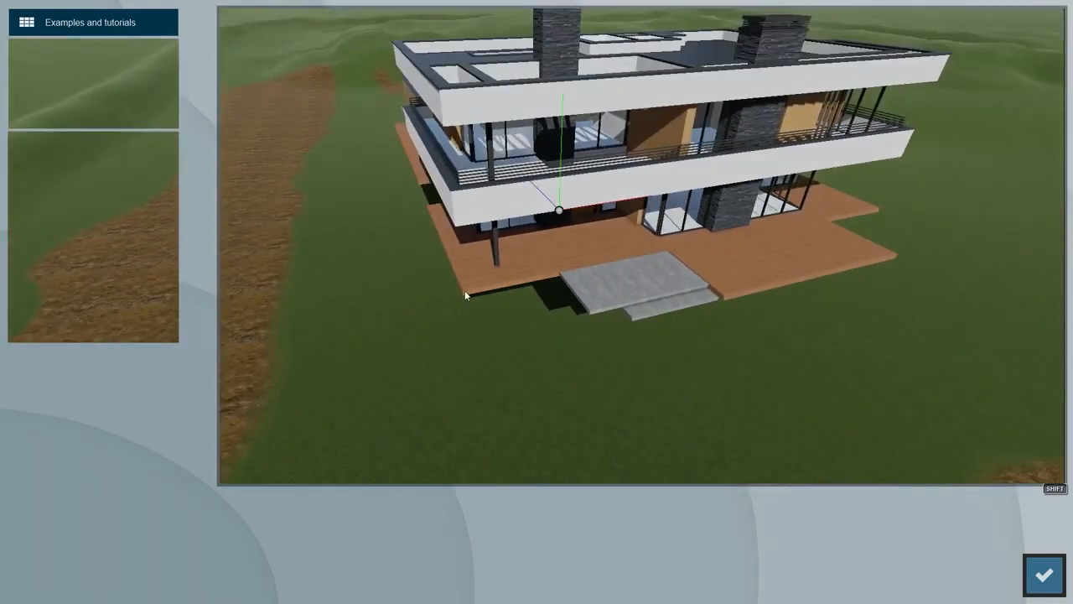
pyautogui.keyDown('shift'); pyautogui.click(464, 290); pyautogui.keyUp('shift')
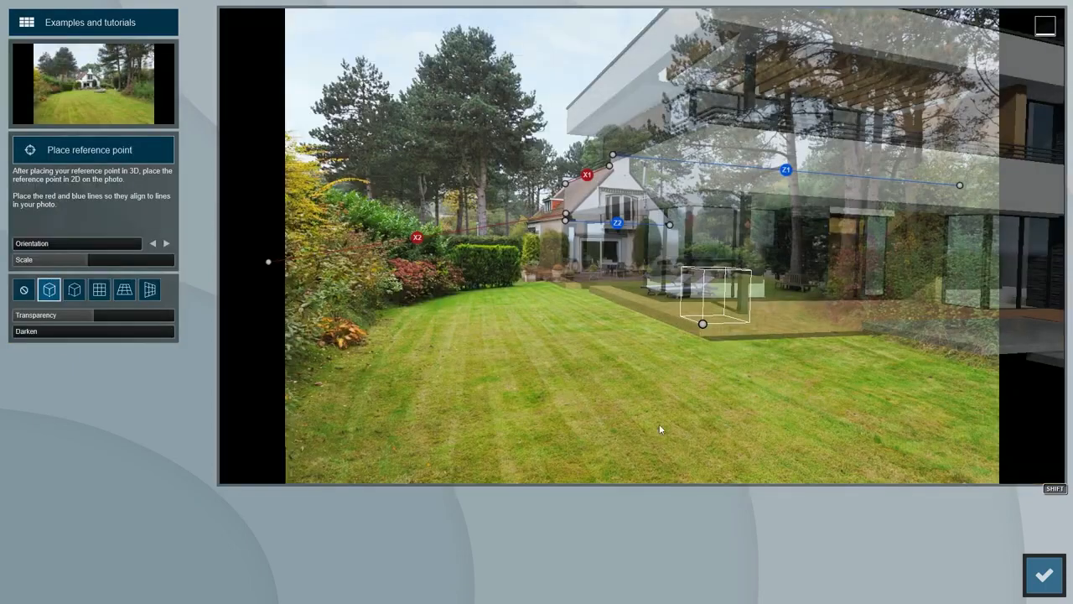
pyautogui.keyDown('shift'); pyautogui.moveTo(700, 337); pyautogui.dragTo(458, 296); pyautogui.keyUp('shift')
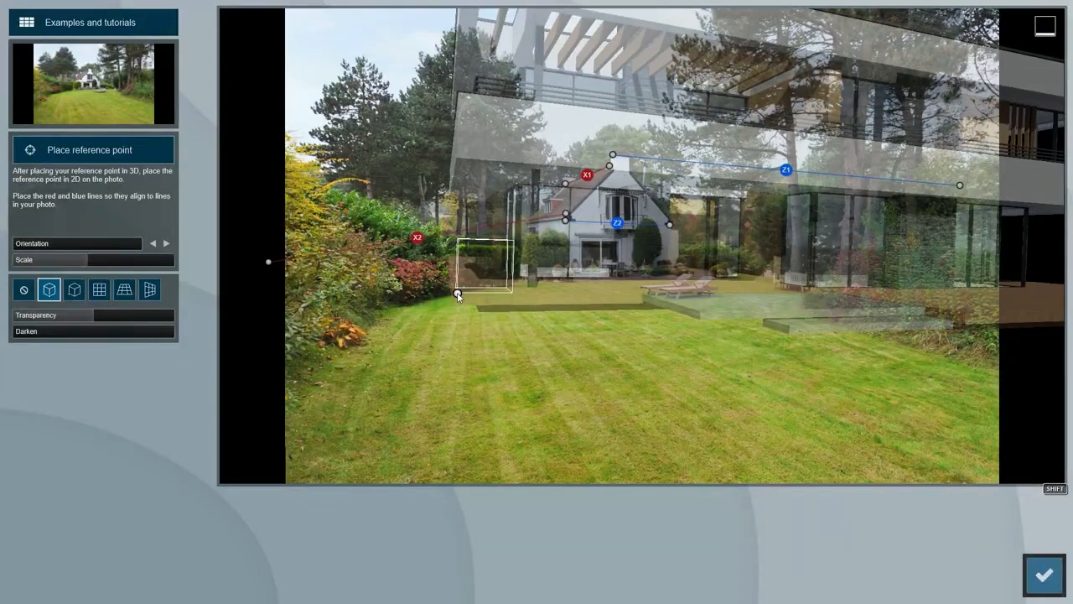
# - Scale the house model down to cover the existing house and fine-tune its terrace corner position beside the red shrubs and hedge
pyautogui.keyDown('shift'); pyautogui.moveTo(90, 261); pyautogui.dragTo(76, 264); pyautogui.keyUp('shift')
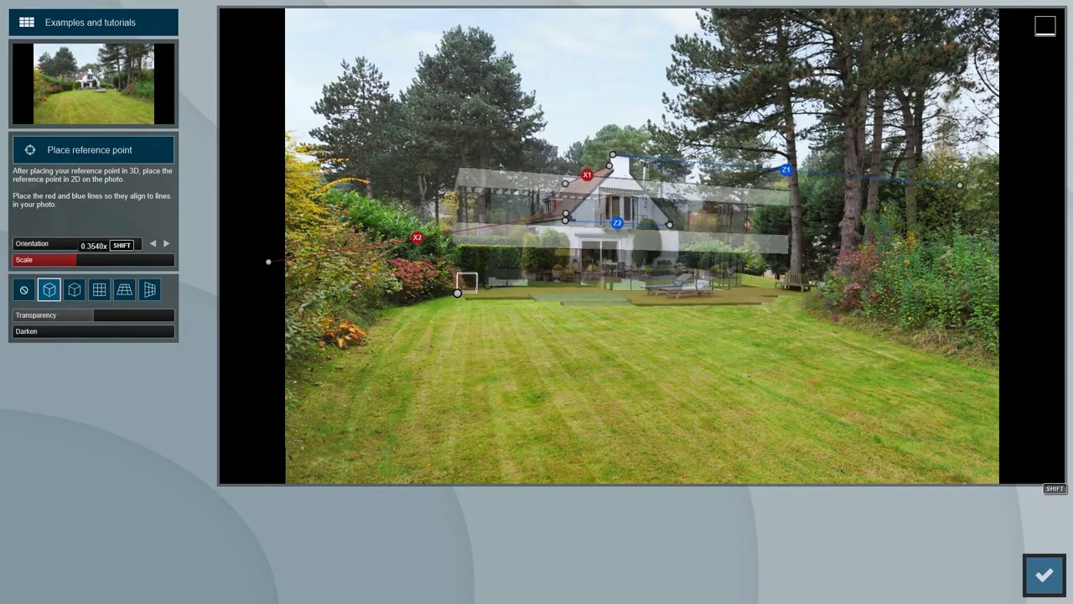
pyautogui.keyDown('shift'); pyautogui.moveTo(7, 268); pyautogui.dragTo(153, 265); pyautogui.keyUp('shift')
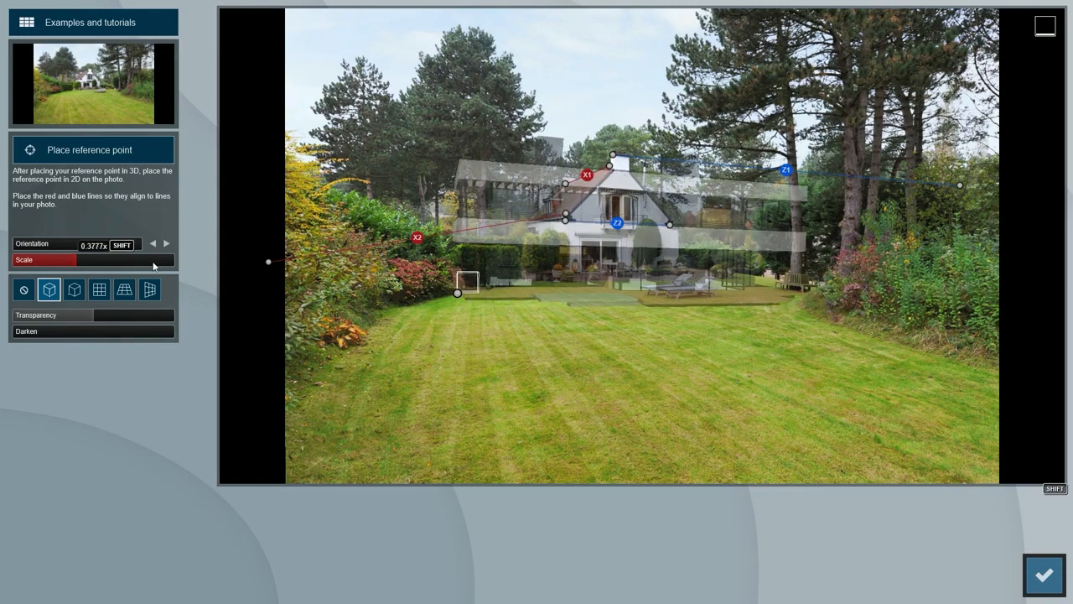
pyautogui.moveTo(457, 292); pyautogui.dragTo(429, 283)
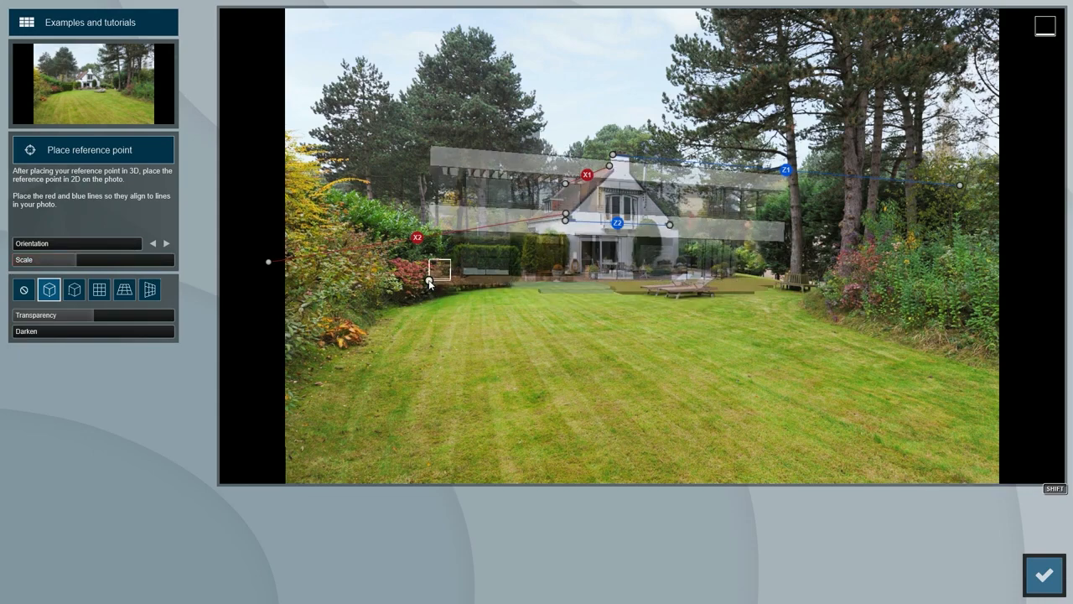
pyautogui.keyDown('shift'); pyautogui.moveTo(74, 262); pyautogui.dragTo(16, 266); pyautogui.keyUp('shift')
pyautogui.moveTo(425, 285); pyautogui.dragTo(457, 282)
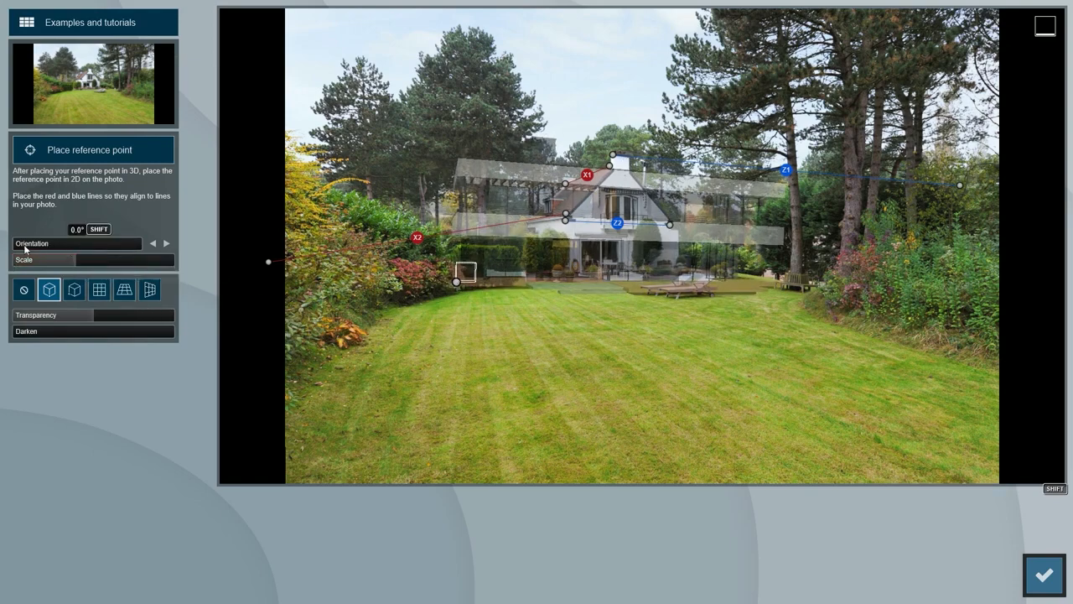
# - Turn the model's orientation to 360° with its terrace corner nudged slightly down, and raise Transparency to the maximum
pyautogui.keyDown('shift'); pyautogui.moveTo(25, 247); pyautogui.dragTo(144, 250); pyautogui.keyUp('shift')
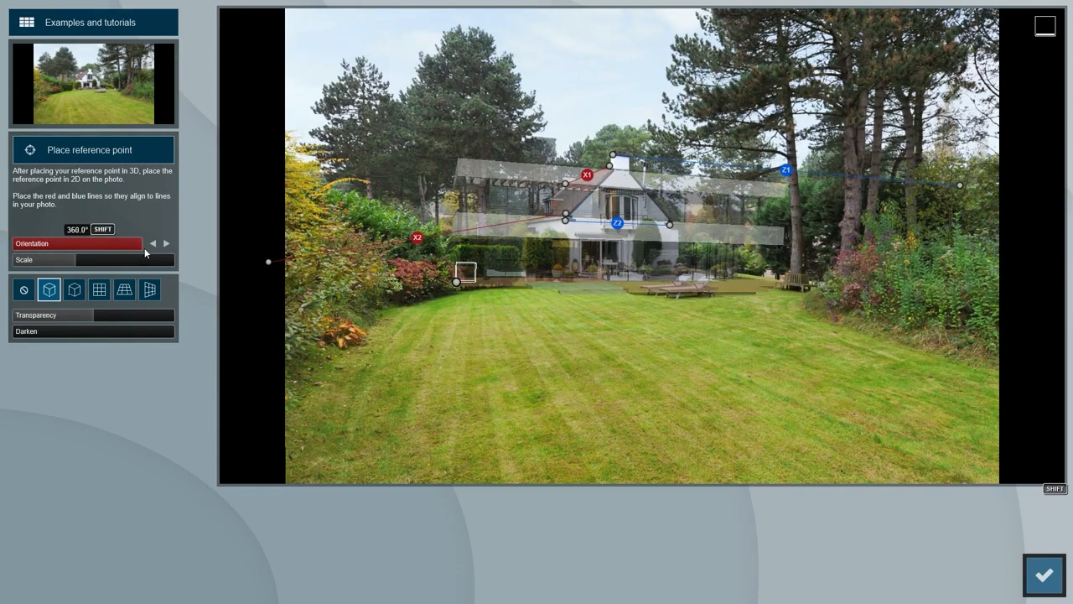
pyautogui.moveTo(456, 281); pyautogui.dragTo(456, 284)
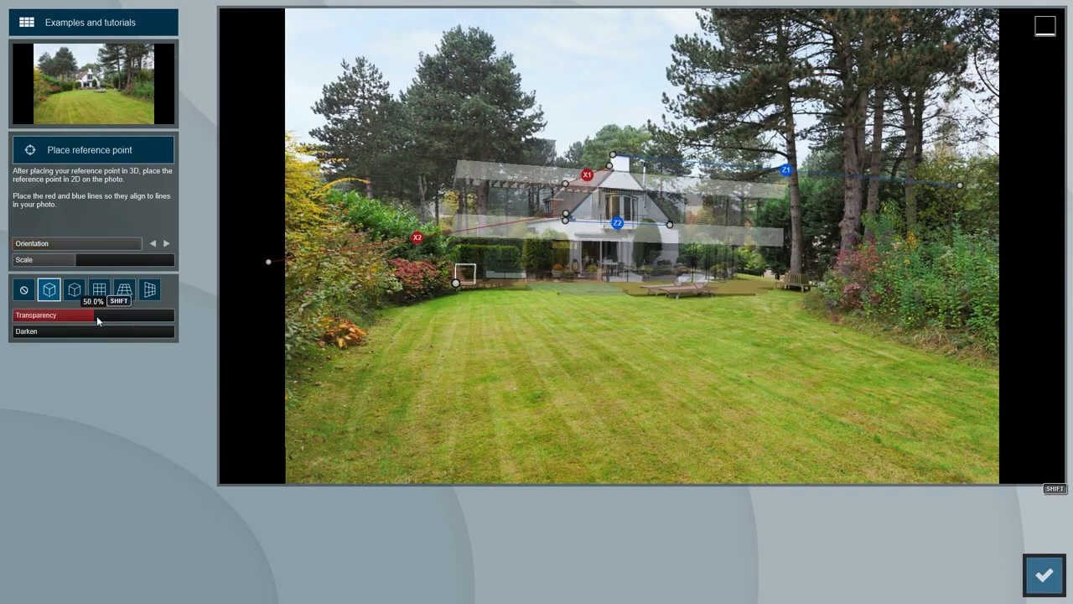
pyautogui.moveTo(93, 319); pyautogui.dragTo(175, 317)
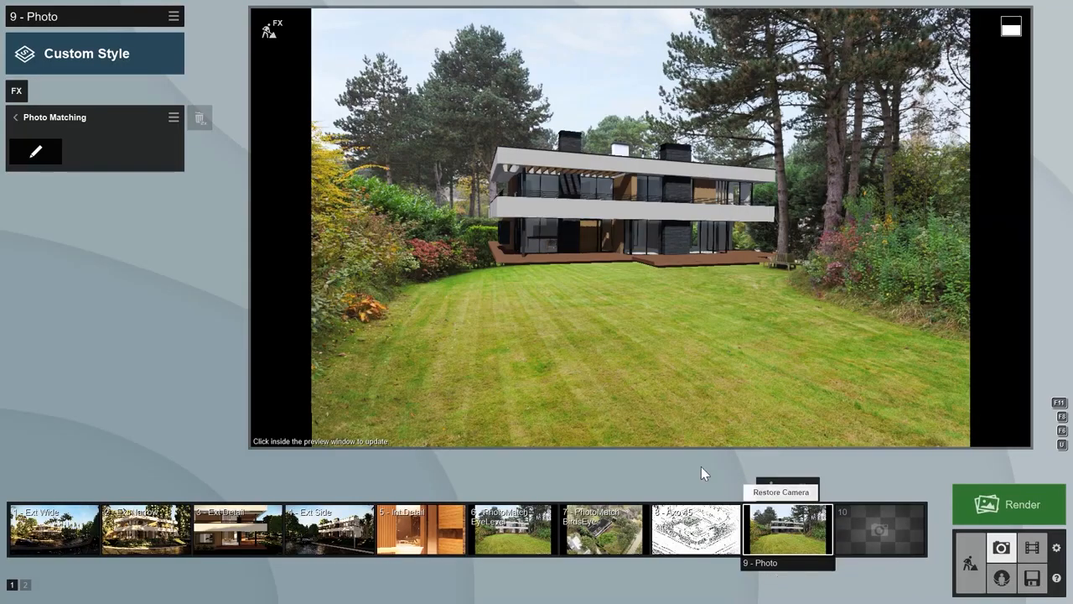
# - Add the Real Skies effect to the photo with a grey overcast sky and reduce its Heading to near the minimum
pyautogui.click(17, 117)
pyautogui.click(19, 93)
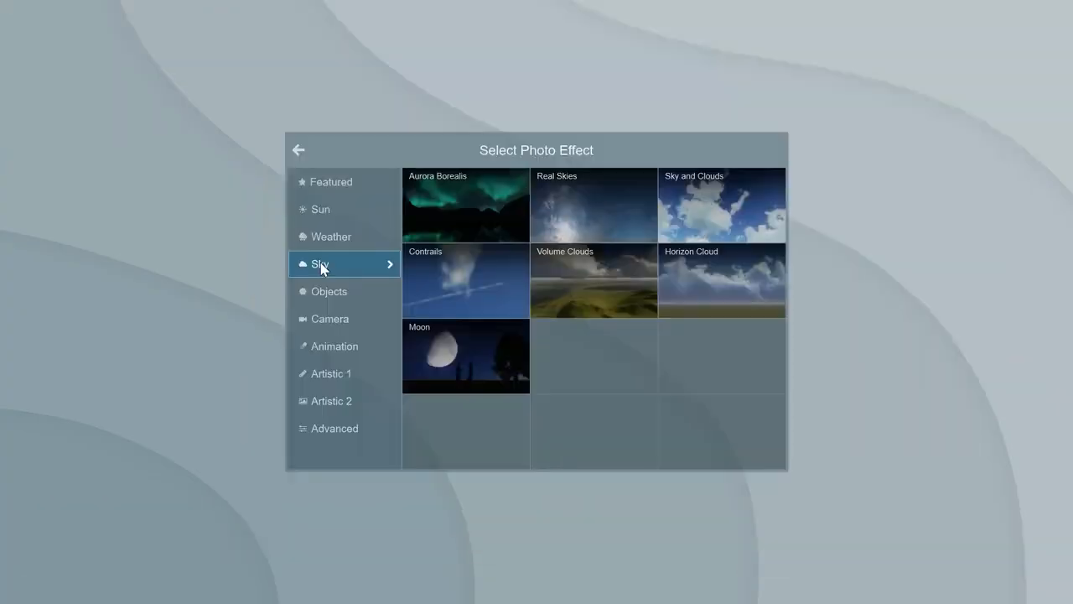
pyautogui.click(575, 203)
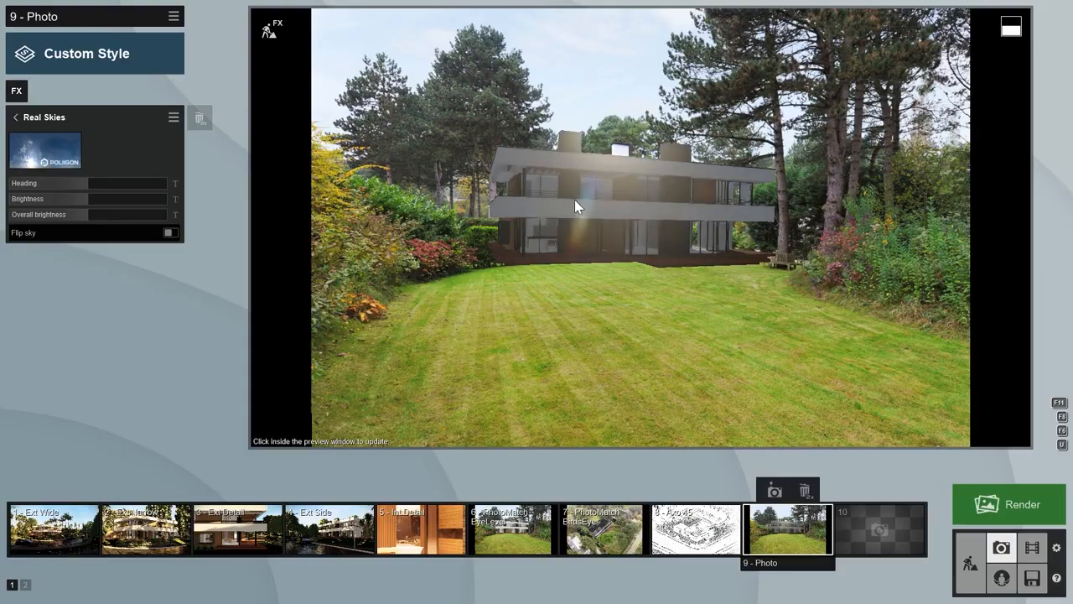
pyautogui.click(50, 151)
pyautogui.click(529, 119)
pyautogui.click(714, 216)
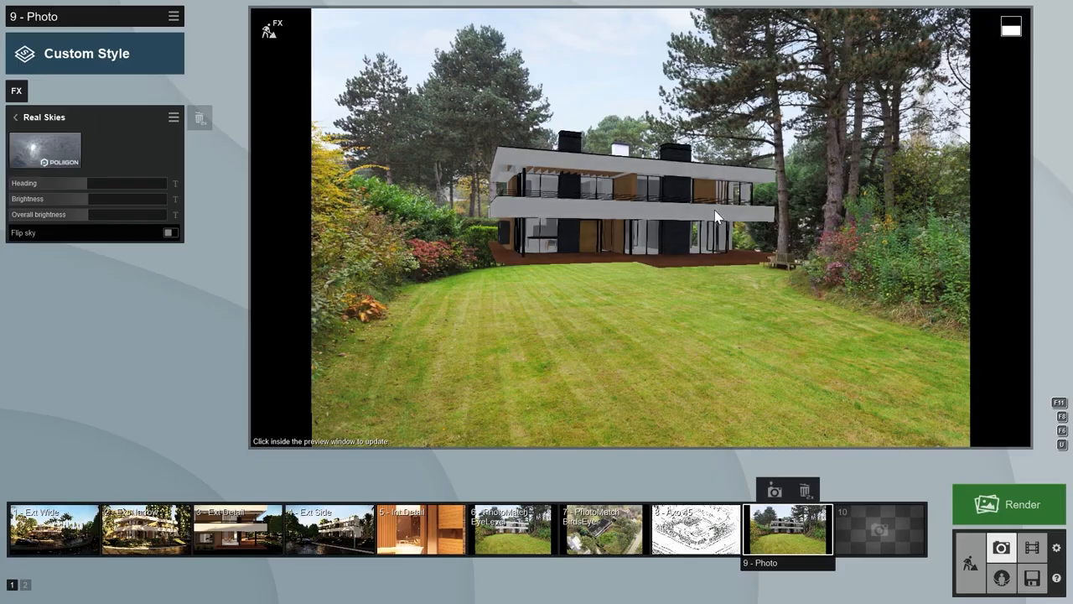
pyautogui.moveTo(112, 190); pyautogui.dragTo(22, 187)
# - Add the Color Correction effect and lower Limit high to about two thirds to brighten the house
pyautogui.click(17, 92)
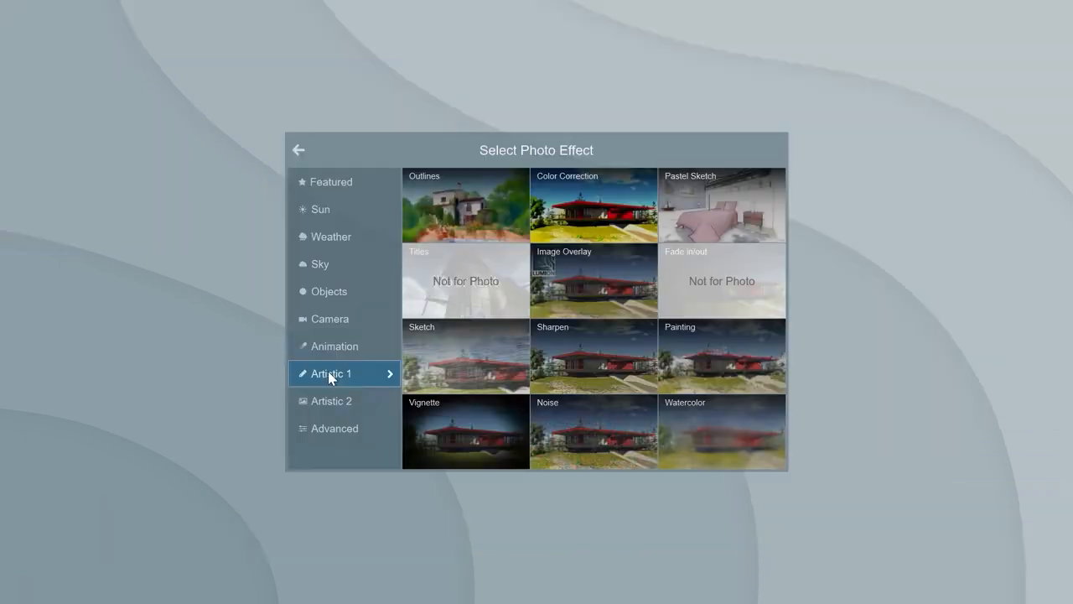
pyautogui.click(575, 214)
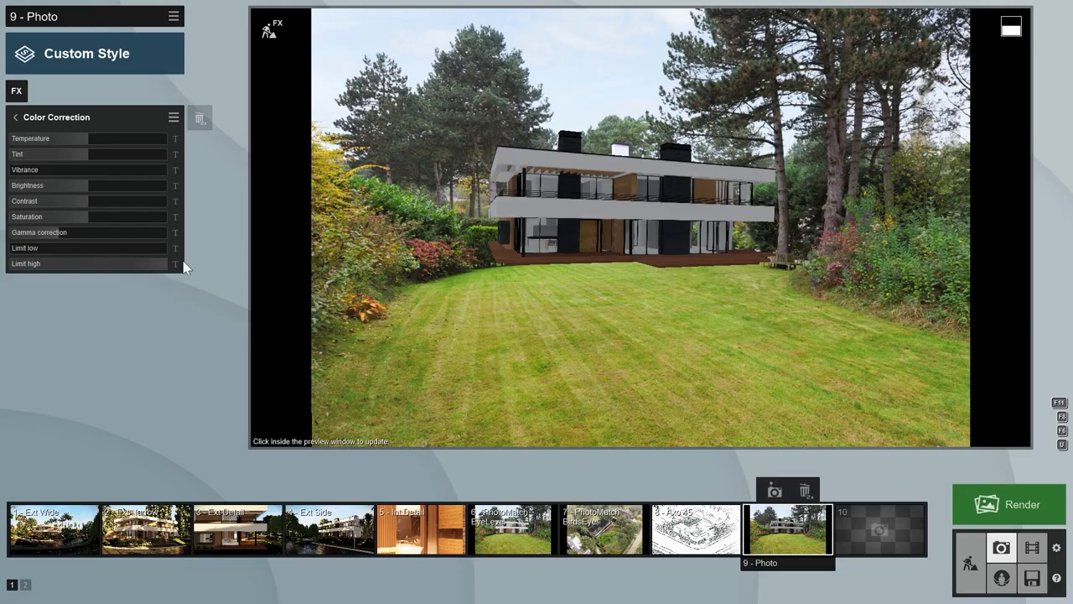
pyautogui.moveTo(167, 264); pyautogui.dragTo(115, 265)
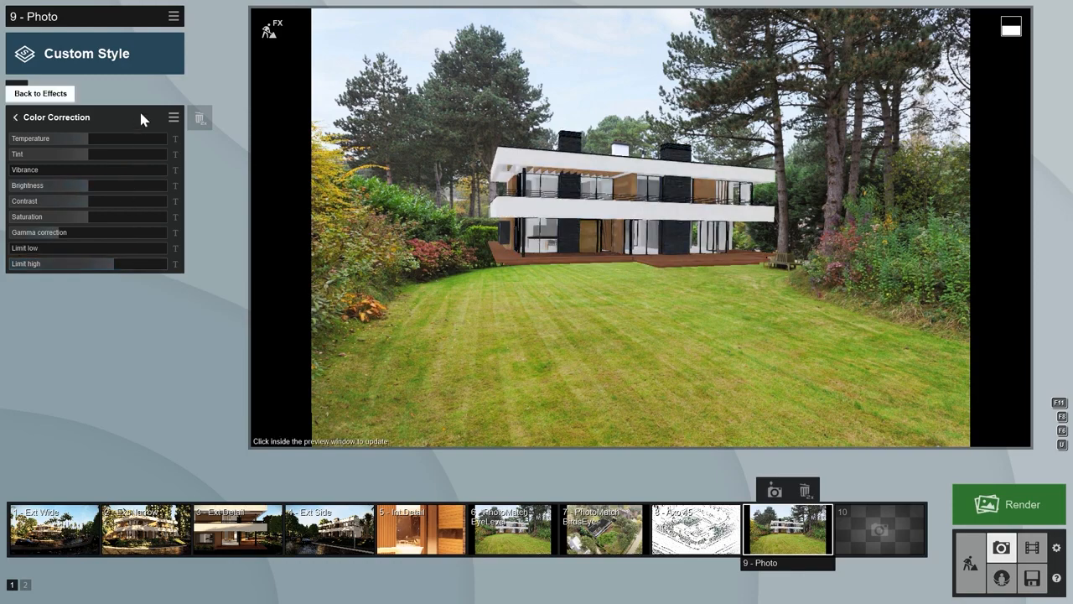
# - Open the scene for building, search the Nature library for "scot" and select the ScotsPine-M RT tree
pyautogui.click(269, 34)
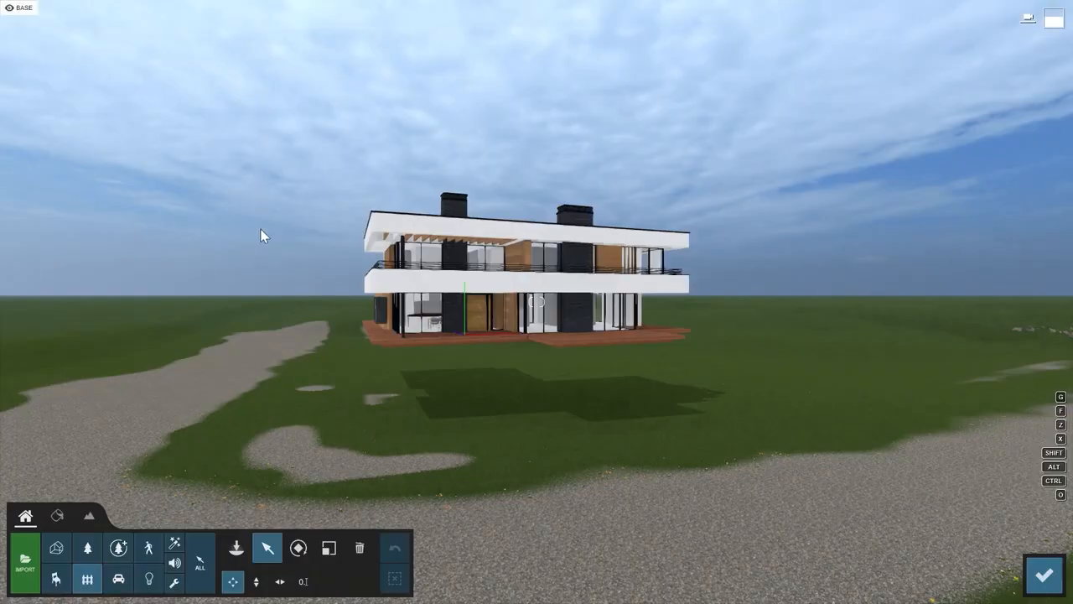
pyautogui.click(87, 547)
pyautogui.write('s')
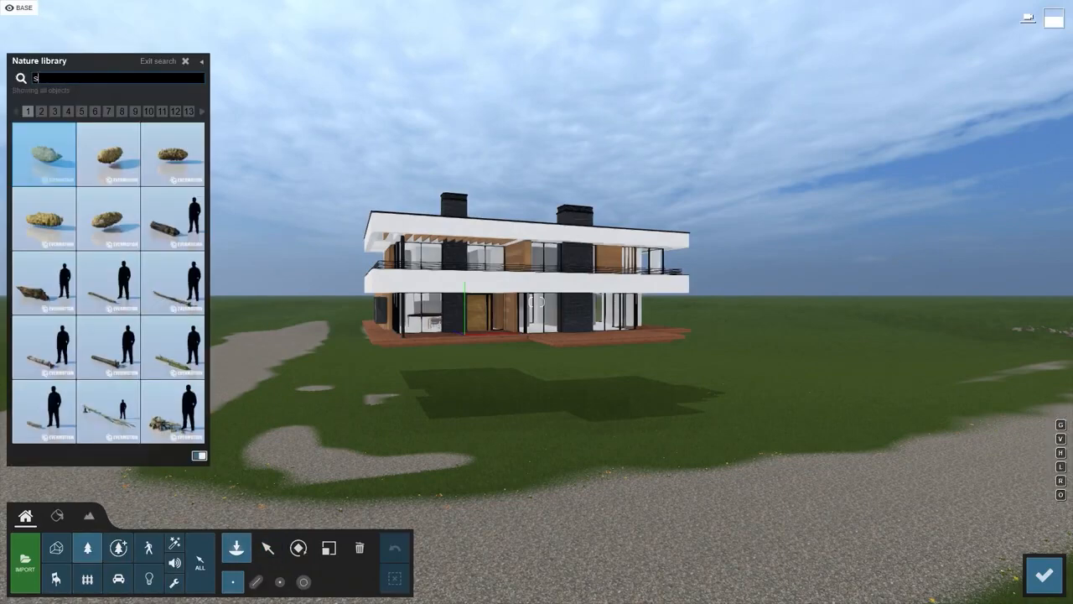
pyautogui.write('cot')
pyautogui.moveTo(107, 223)
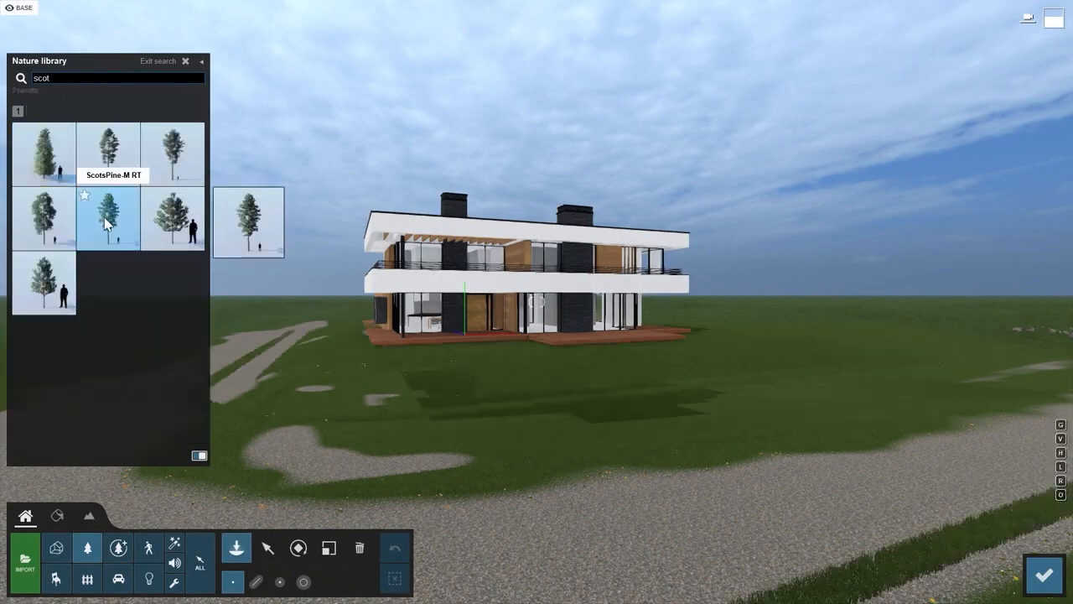
pyautogui.click(105, 216)
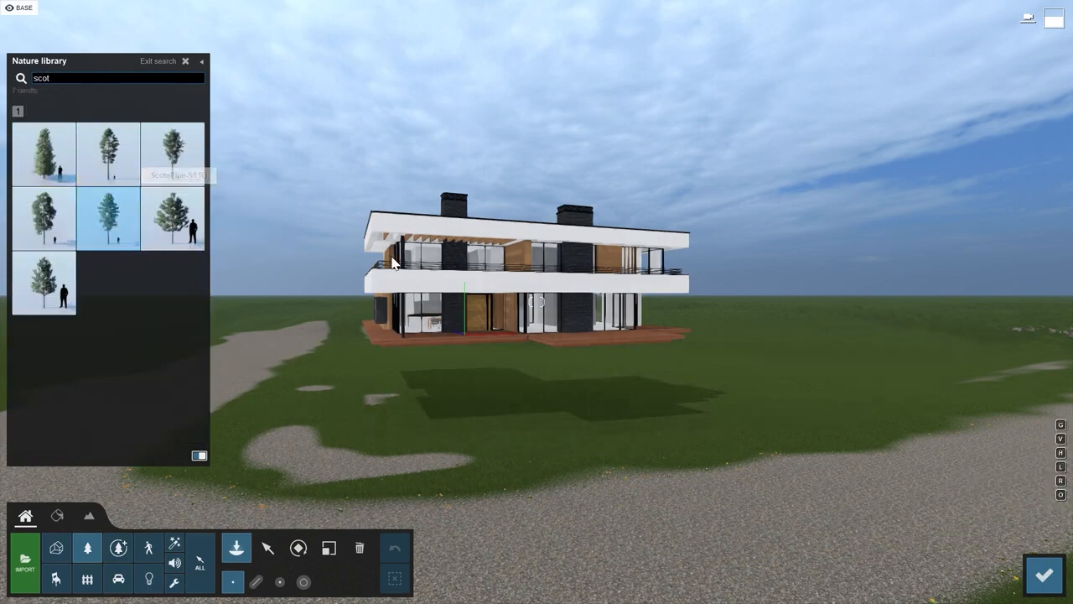
# - Place a Scots pine behind the house and return to the matched photo
pyautogui.moveTo(479, 277); pyautogui.dragTo(482, 419, button='right')
pyautogui.moveTo(470, 276); pyautogui.dragTo(575, 169)
pyautogui.moveTo(575, 168); pyautogui.dragTo(575, 33, button='right')
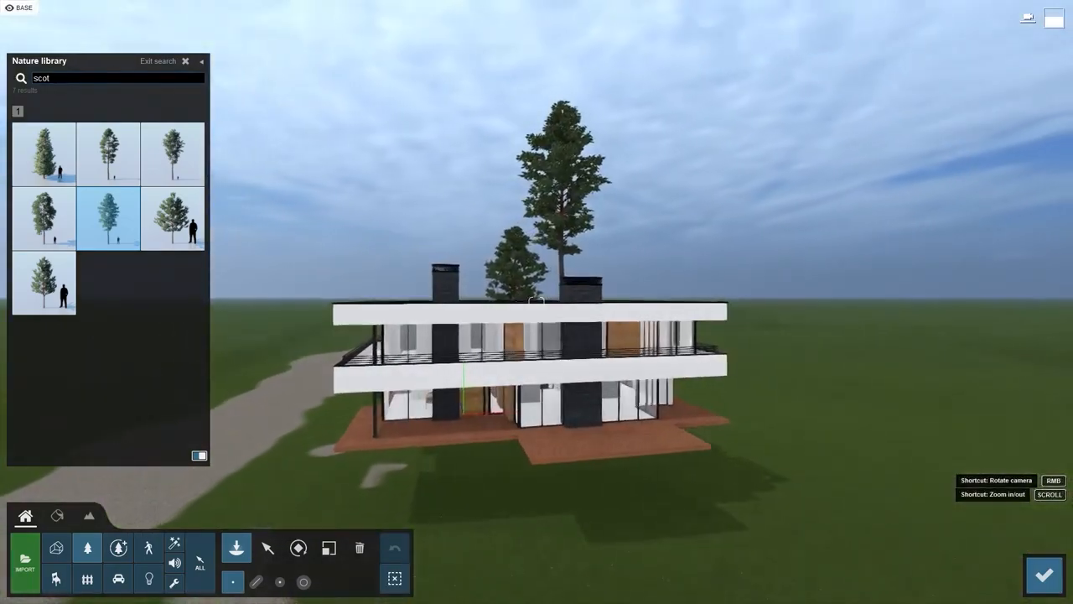
pyautogui.click(267, 547)
pyautogui.click(1038, 573)
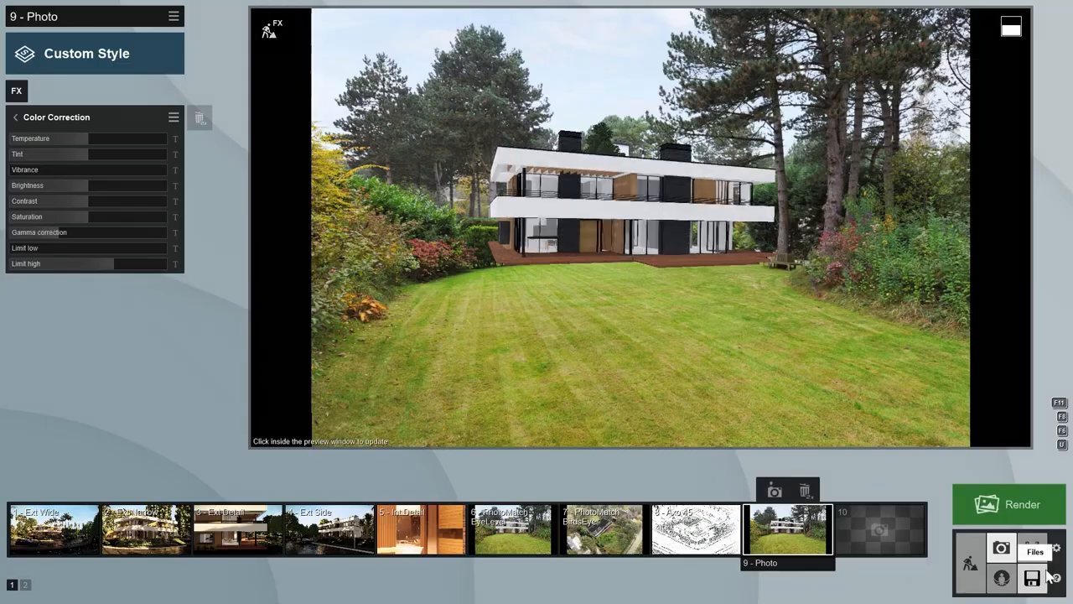
# - Reopen the scene from above, move the Scots pine behind the house towards the wider chimney's side, and return to the photo
pyautogui.click(273, 35)
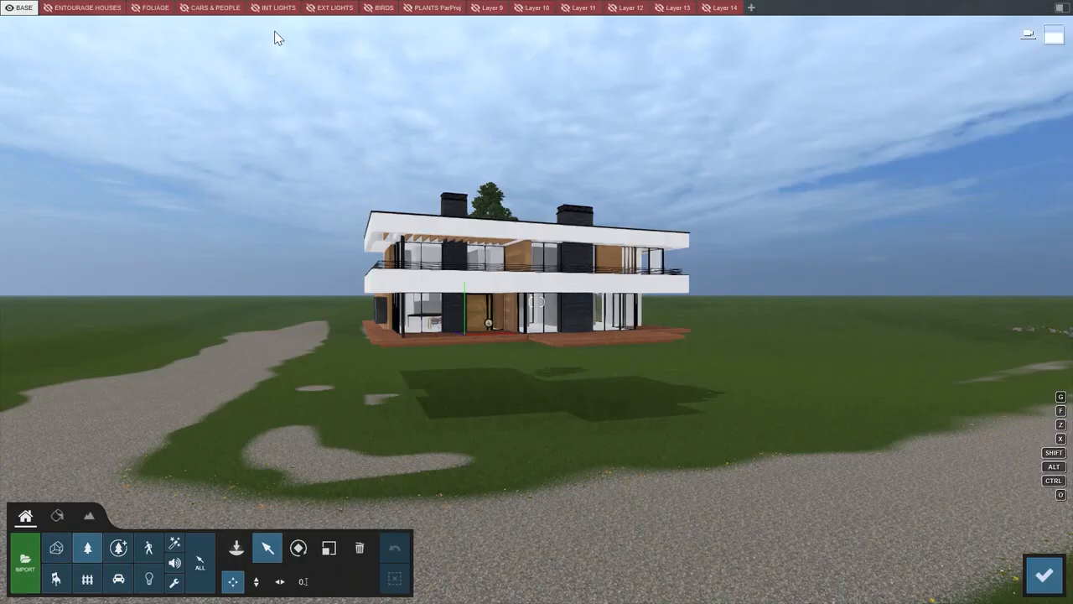
pyautogui.press('o')
pyautogui.moveTo(505, 249); pyautogui.dragTo(505, 402, button='right')
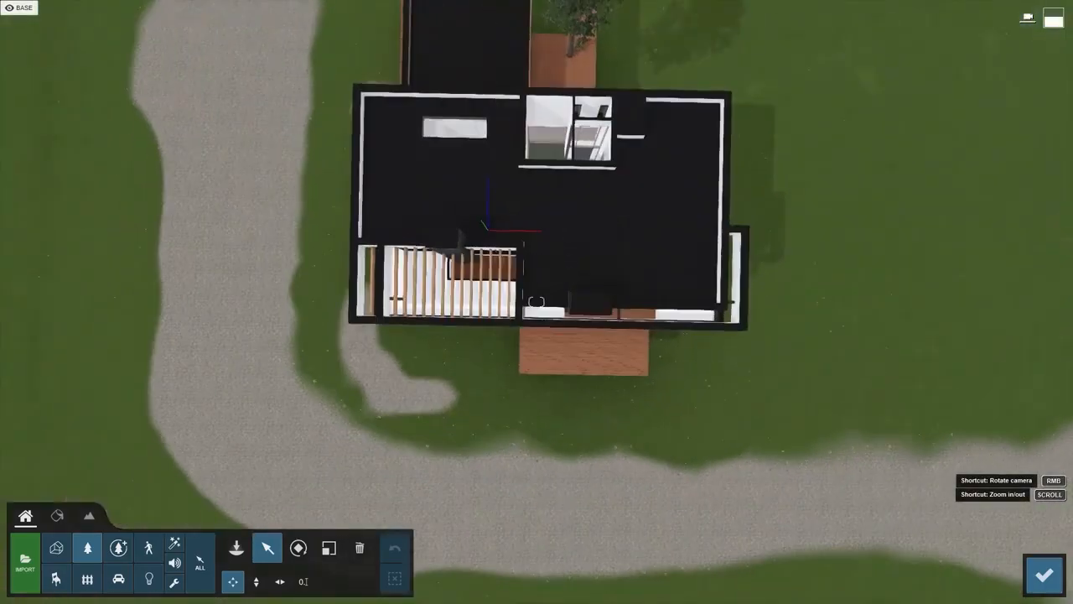
pyautogui.click(578, 52)
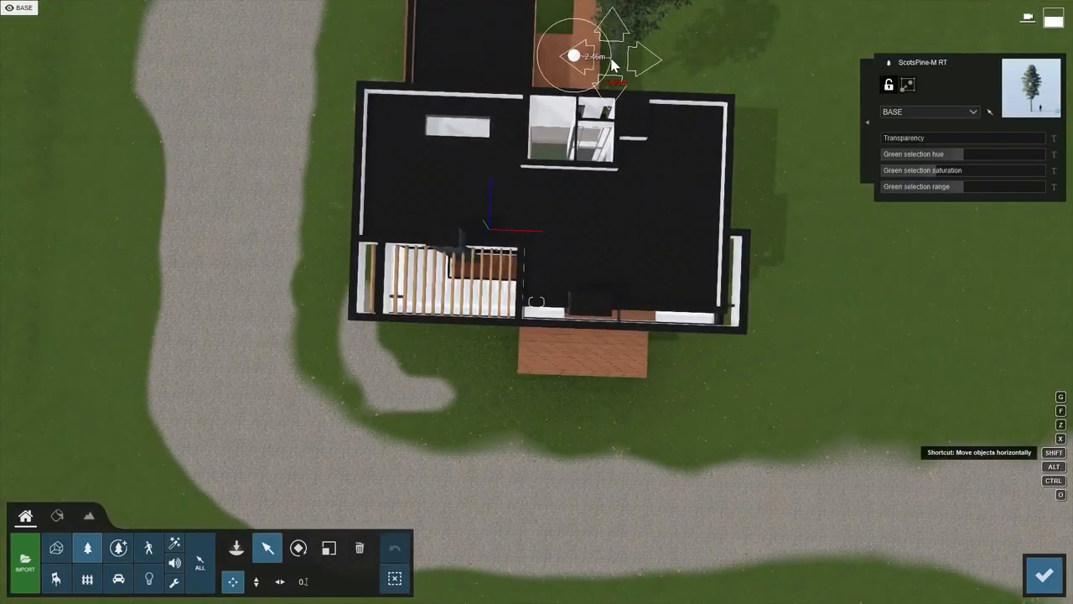
pyautogui.moveTo(587, 52); pyautogui.dragTo(620, 84)
pyautogui.click(1044, 574)
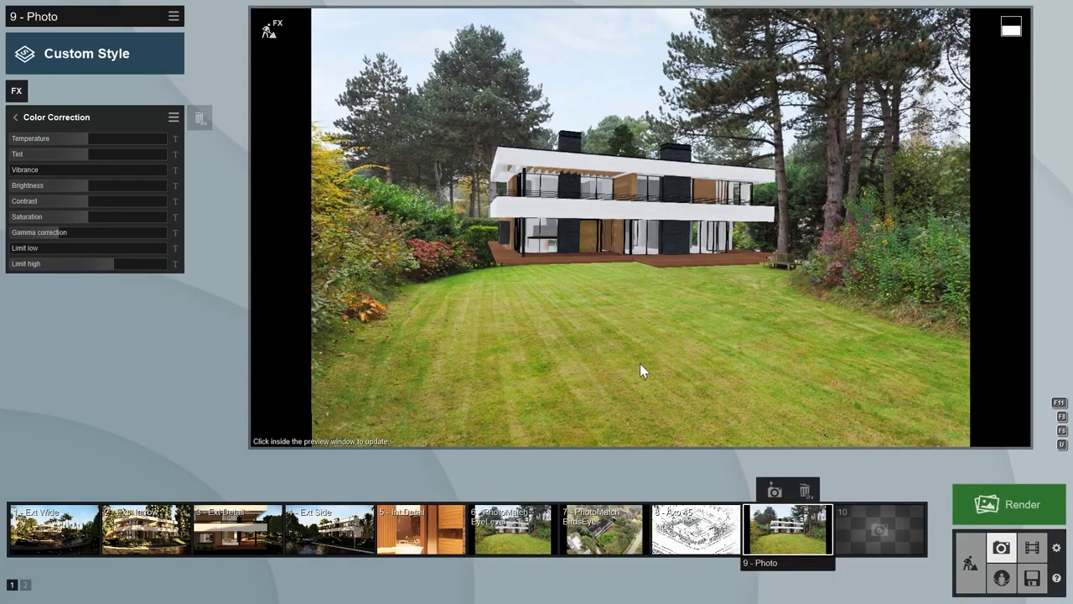
# - Render the current photo to a JPG file named Photomatch in the Images folder
pyautogui.click(1010, 503)
pyautogui.click(549, 460)
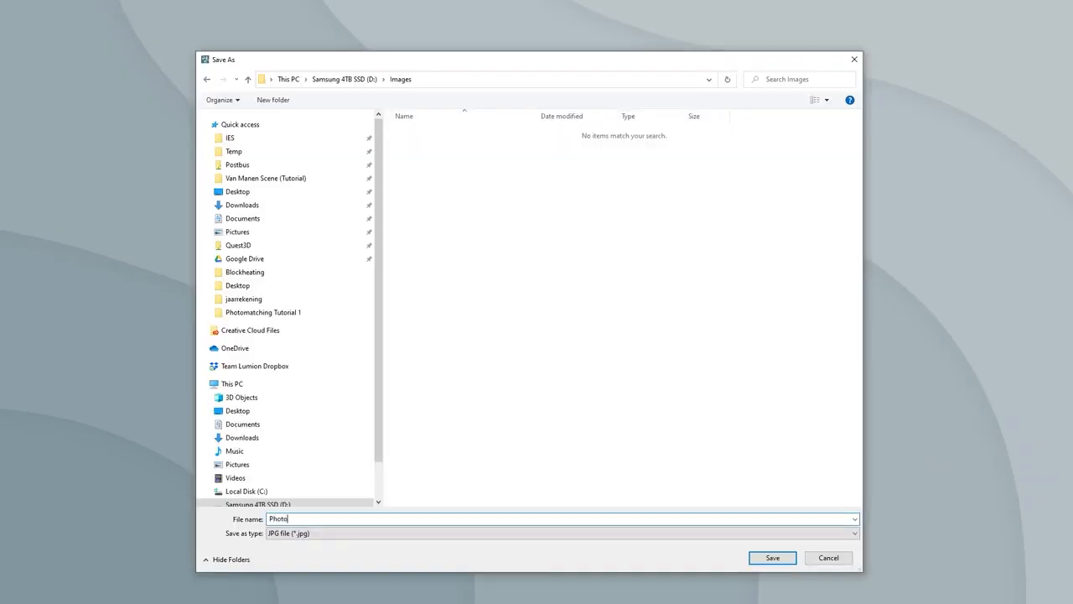
pyautogui.write('Photomatch')
pyautogui.press('Return')
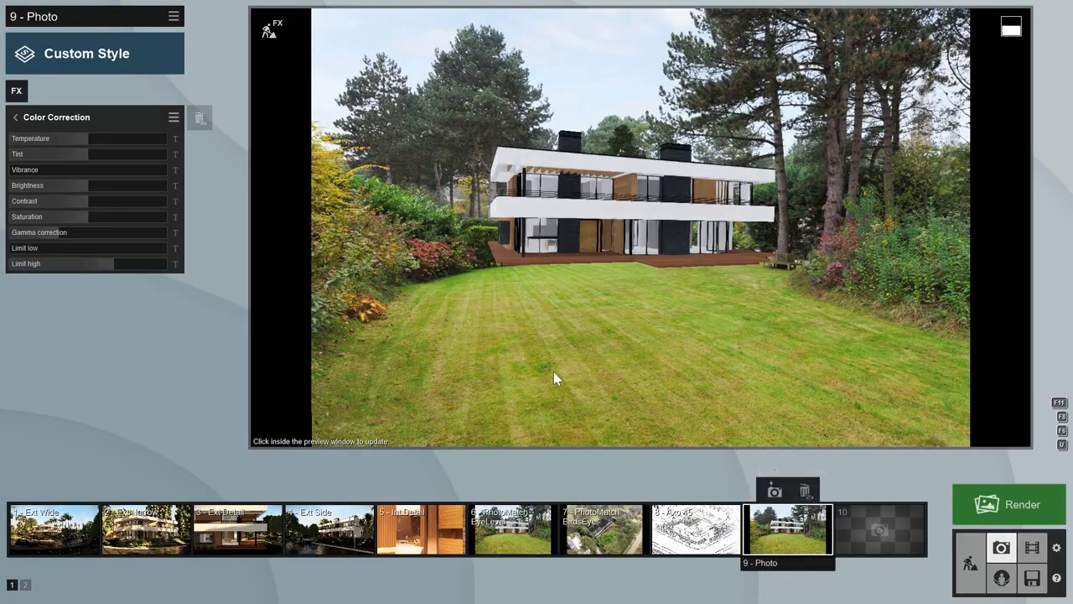
# - Add the Layer Visibility effect and show layers 2 and 3, the entourage houses and foliage, with the base layer
pyautogui.click(16, 119)
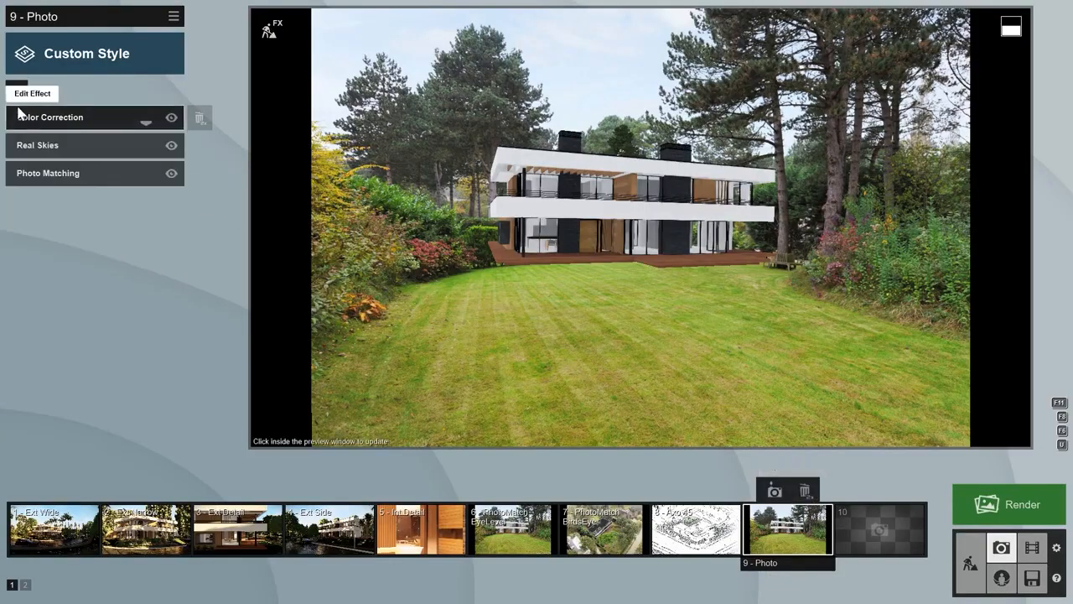
pyautogui.click(17, 92)
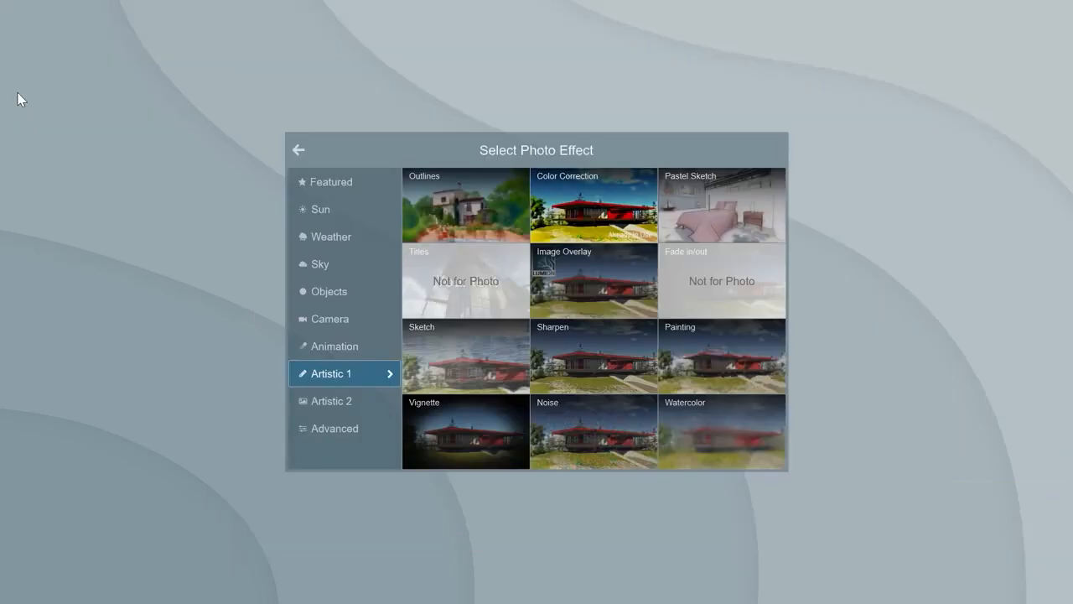
pyautogui.click(329, 293)
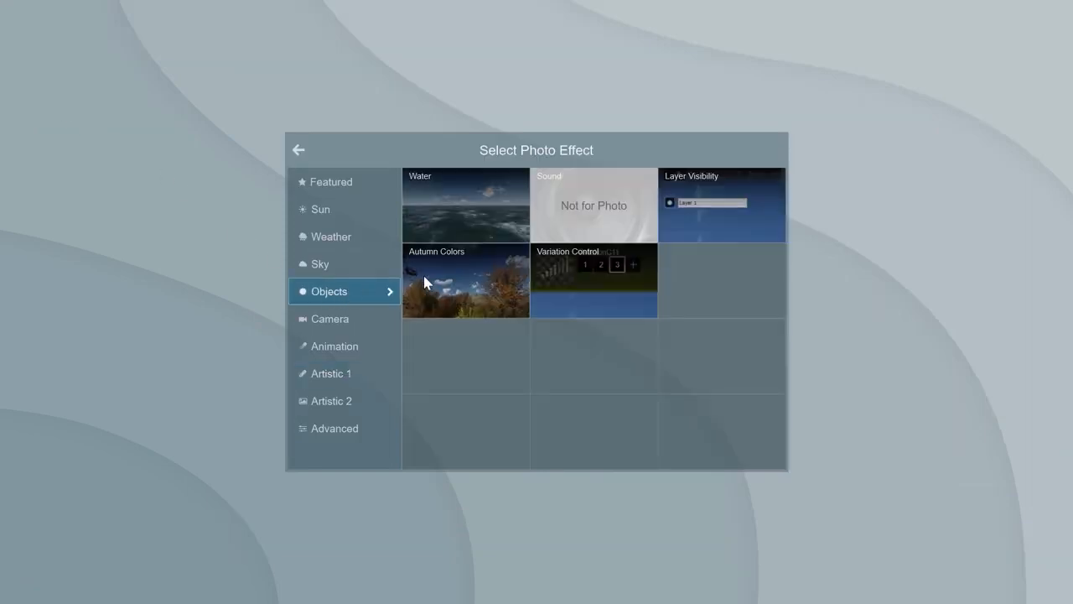
pyautogui.click(715, 205)
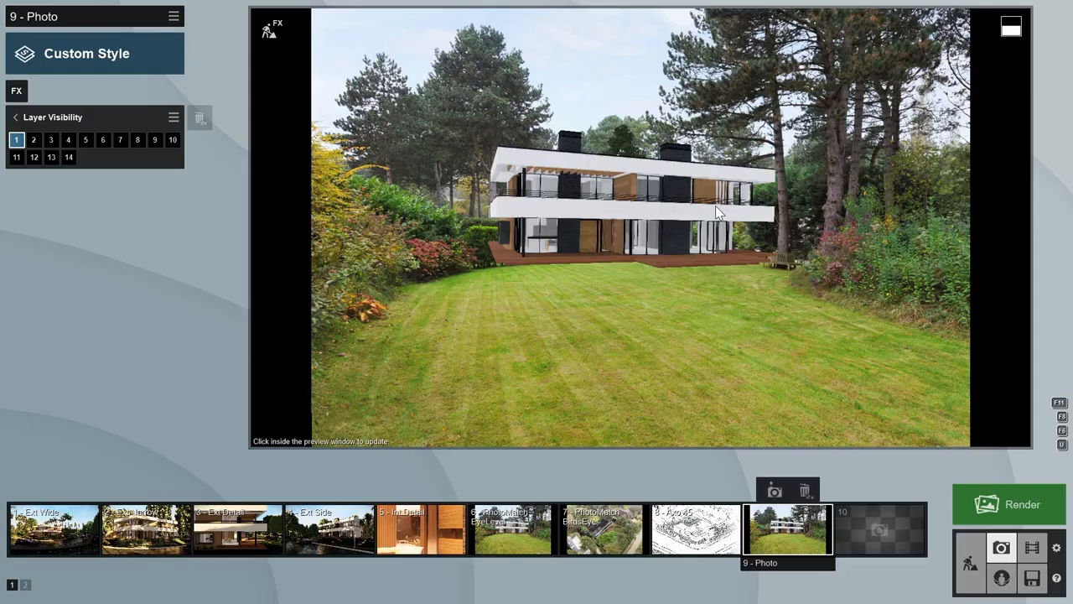
pyautogui.click(33, 140)
pyautogui.click(50, 141)
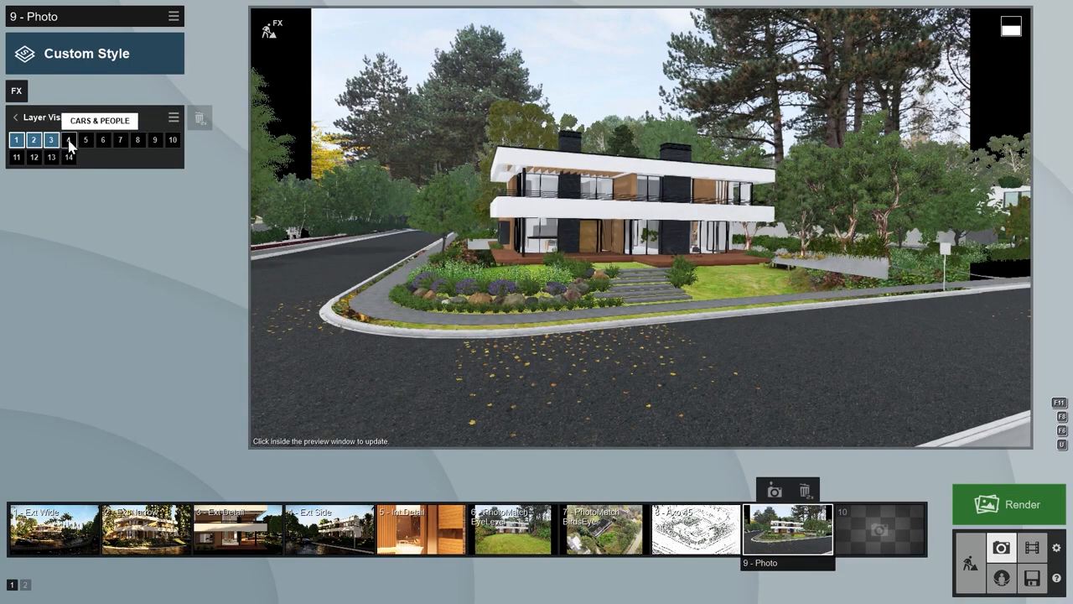
# - Show and hide the Cars & People layer, and hide layers 3 and 2 so the photo uses only the base layer
pyautogui.click(69, 141)
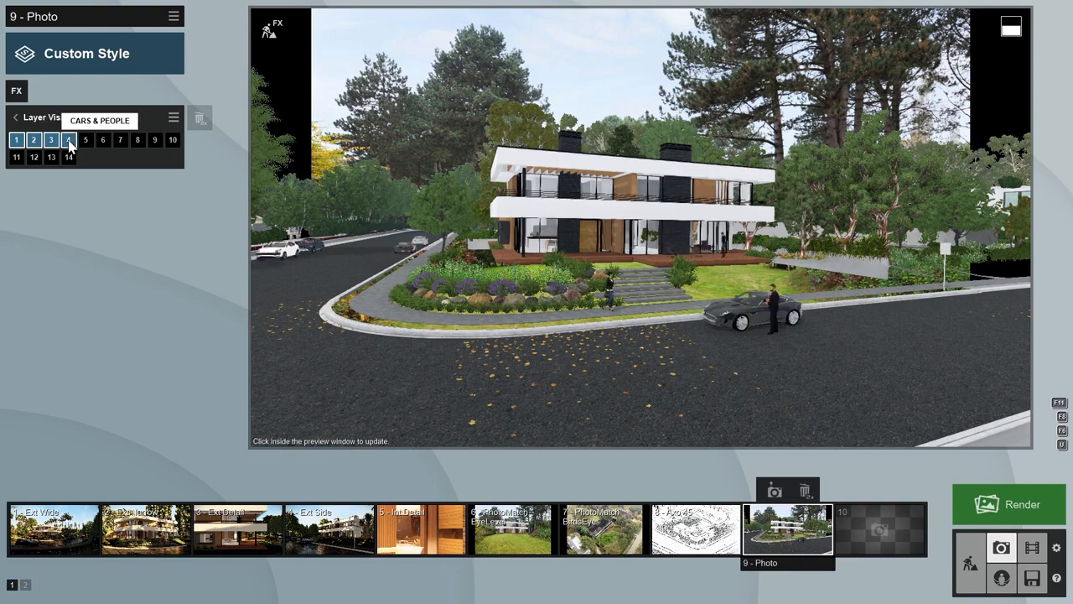
pyautogui.click(69, 142)
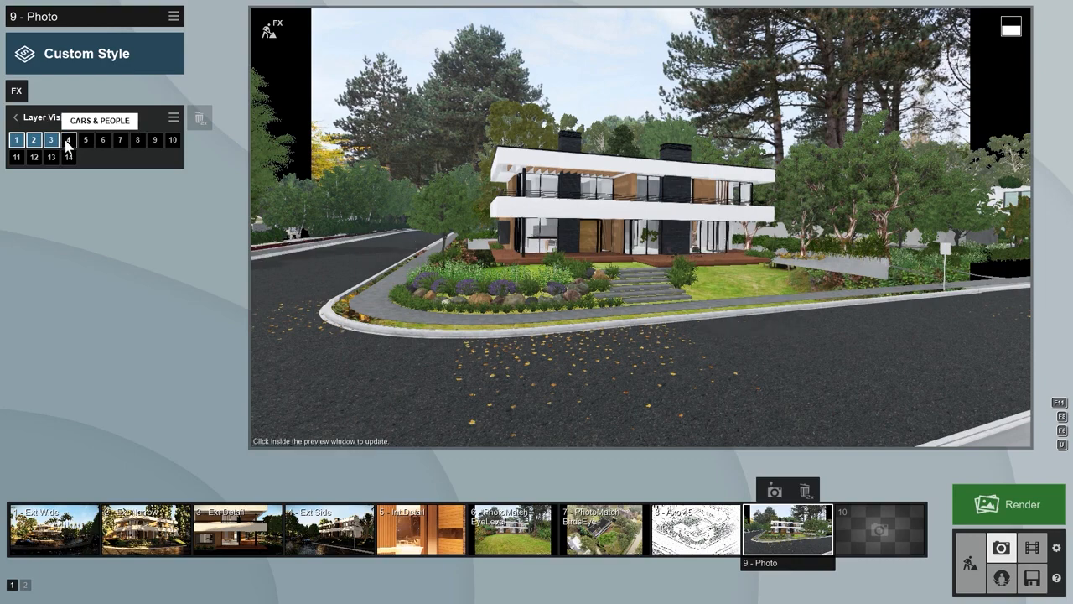
pyautogui.click(51, 142)
pyautogui.click(34, 141)
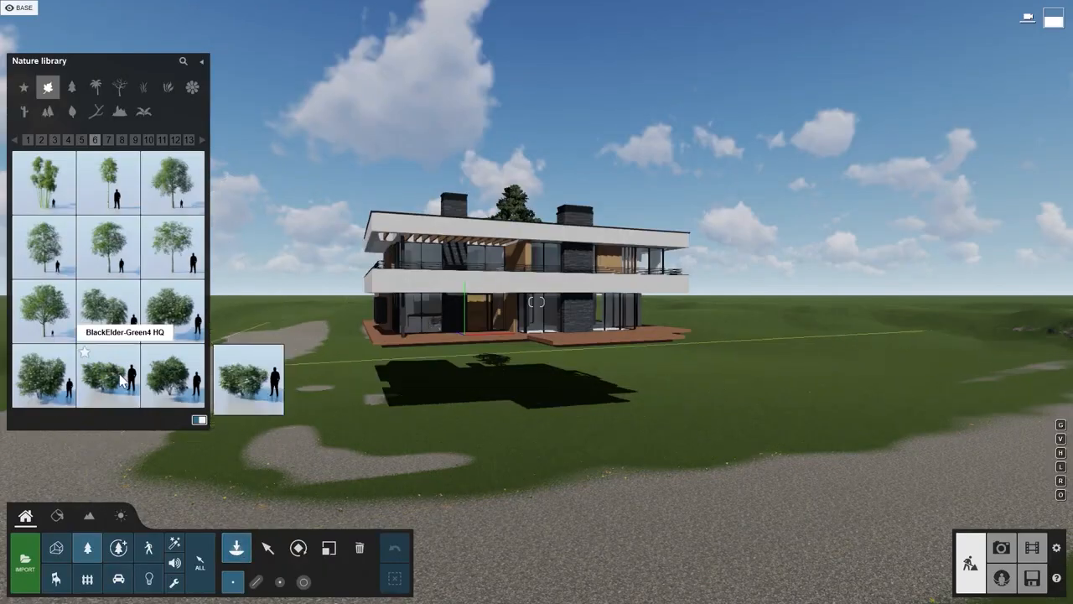
# - Place a BlackElder-Green4 HQ from the nature library at the front corner of the deck, on the pergola's side of the house
pyautogui.click(109, 373)
pyautogui.click(373, 346)
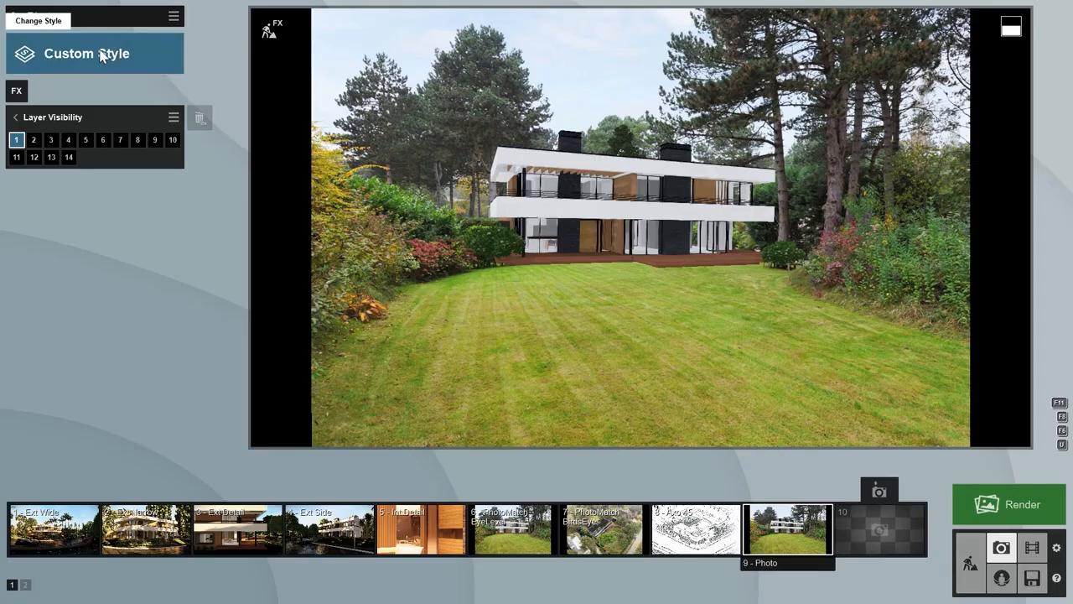
# - Apply the Overcast style to the matched garden photo
pyautogui.click(100, 53)
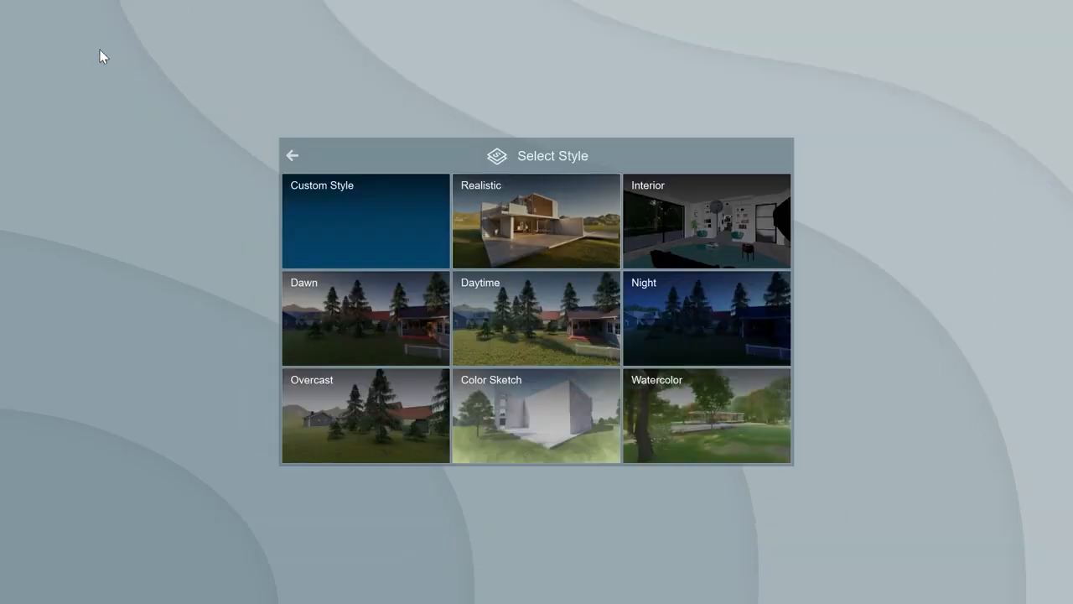
pyautogui.click(333, 404)
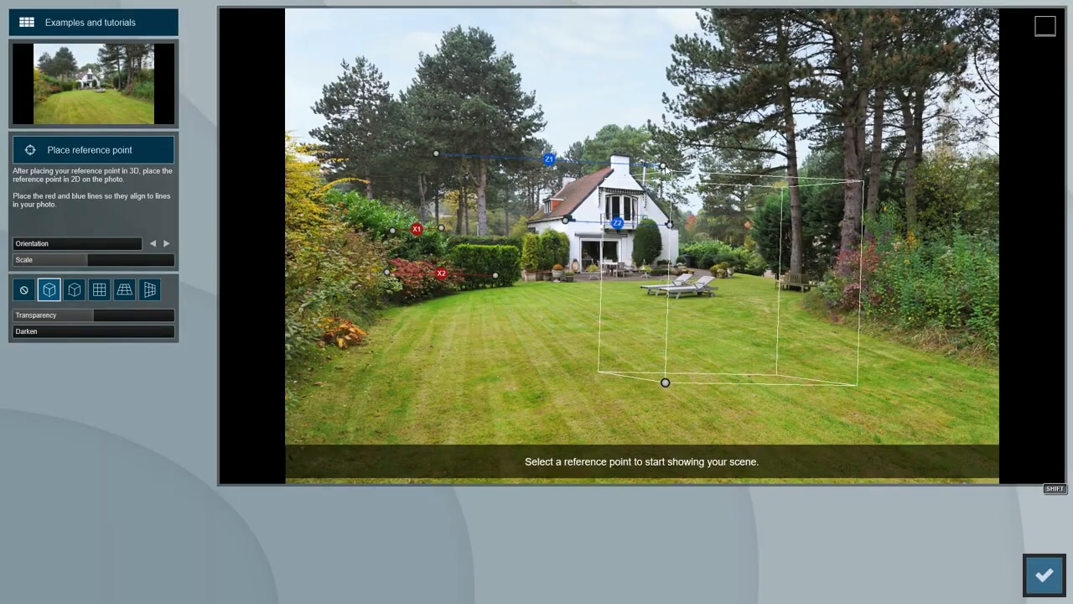
# - Shorten the Z1 guide line and fit both its ends to the chimney top of the white house in the garden photo
pyautogui.moveTo(662, 165); pyautogui.dragTo(631, 159)
pyautogui.moveTo(436, 154); pyautogui.dragTo(612, 154)
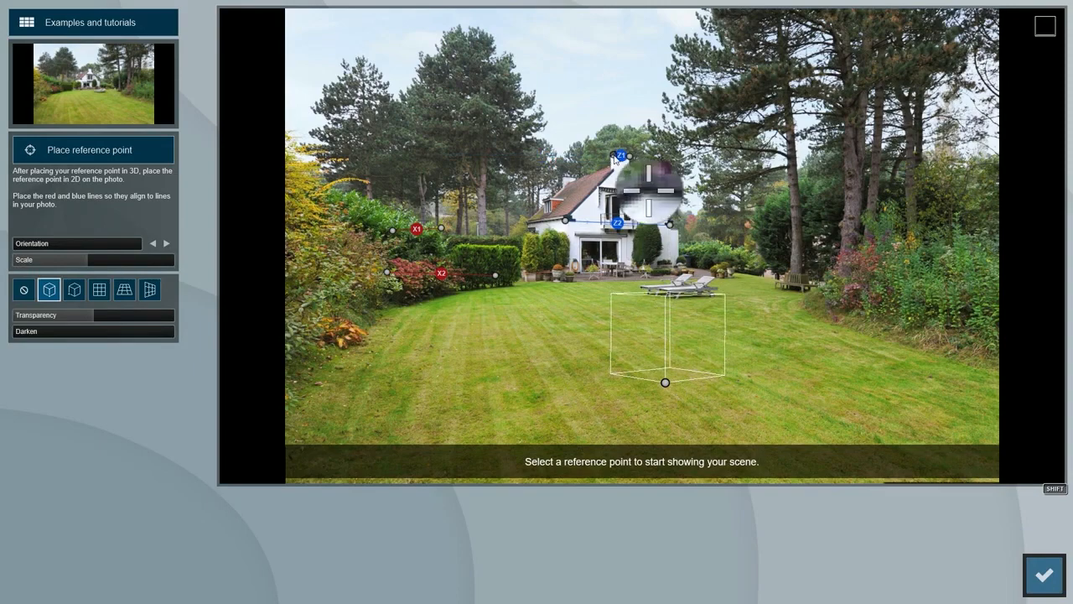
# - Set the photo match scale to 0.3756x and shift the reference point outward from the deck's corner towards the red shrubs
pyautogui.moveTo(87, 260); pyautogui.dragTo(77, 260)
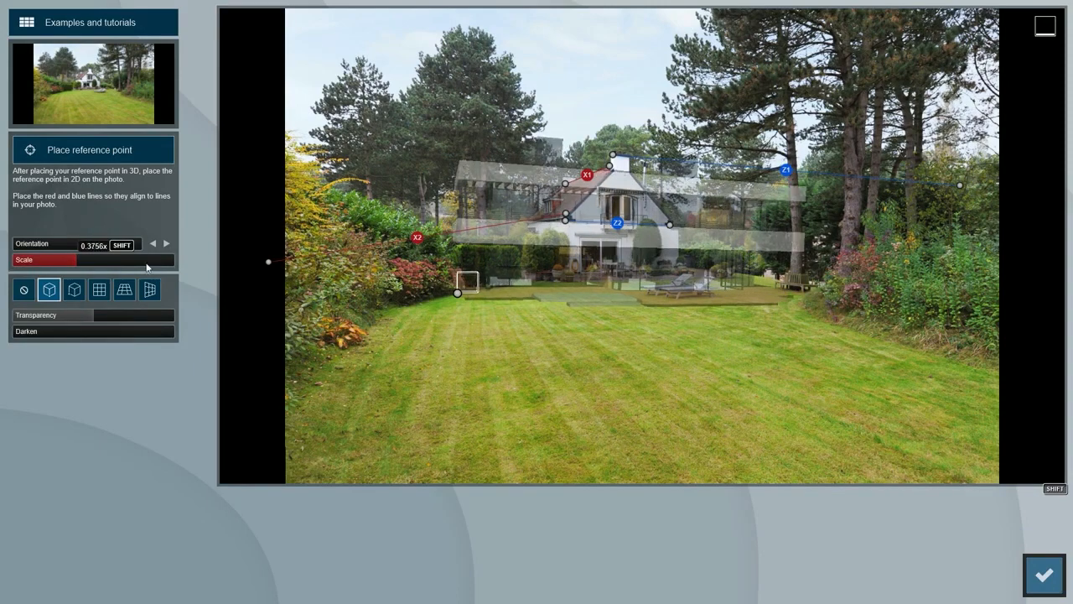
pyautogui.moveTo(457, 292); pyautogui.dragTo(431, 290)
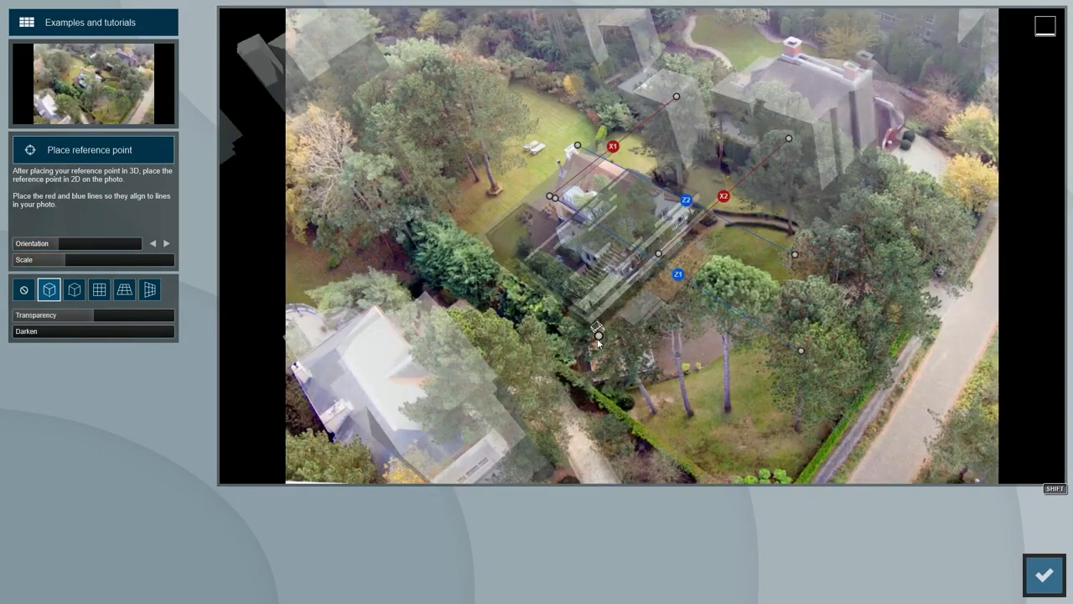
# - Nudge the reference point in the aerial photo match and move the tree in front of the house horizontally towards the road
pyautogui.moveTo(587, 356); pyautogui.dragTo(578, 357)
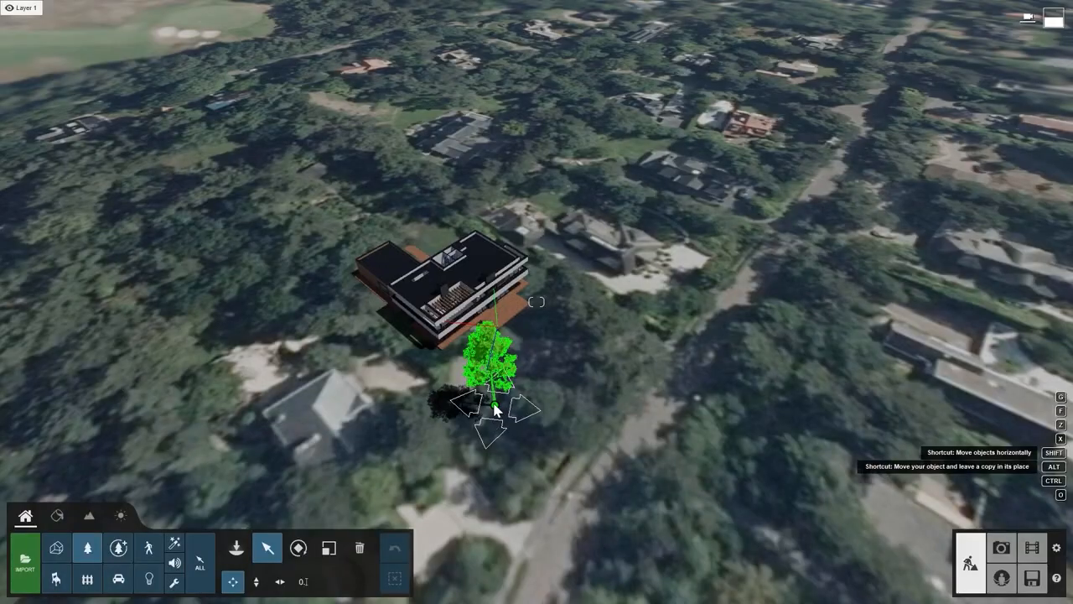
pyautogui.moveTo(494, 408)
pyautogui.mouseDown()
pyautogui.moveTo(480, 407)
pyautogui.moveTo(511, 409)
pyautogui.mouseUp()
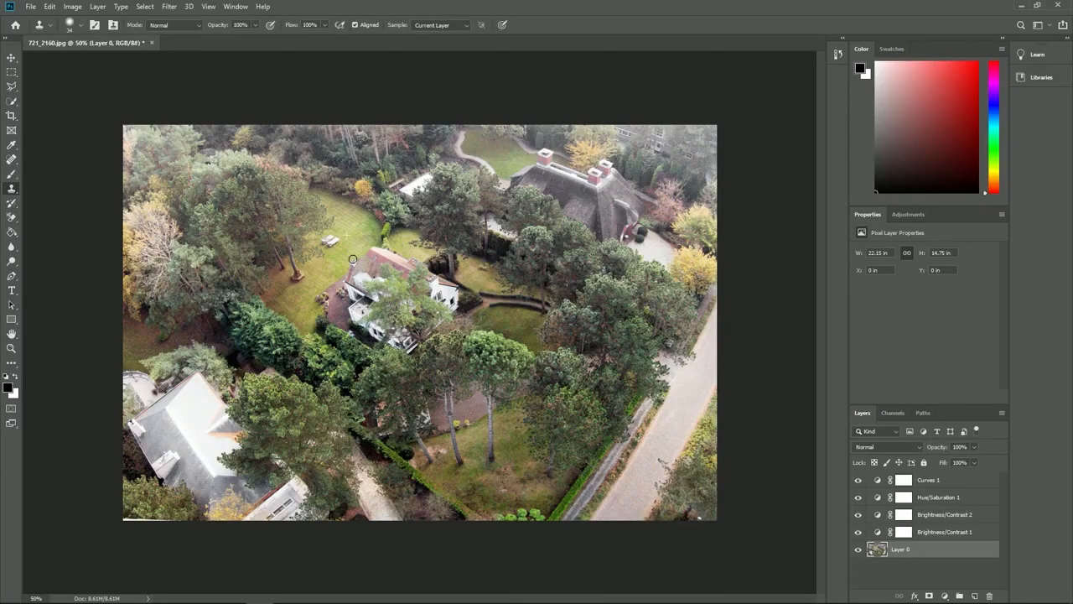
# - Switch to Photoshop and clone over the upper roof edge of the old house in the aerial photo 721_2160.jpg
pyautogui.moveTo(353, 260); pyautogui.dragTo(384, 251)
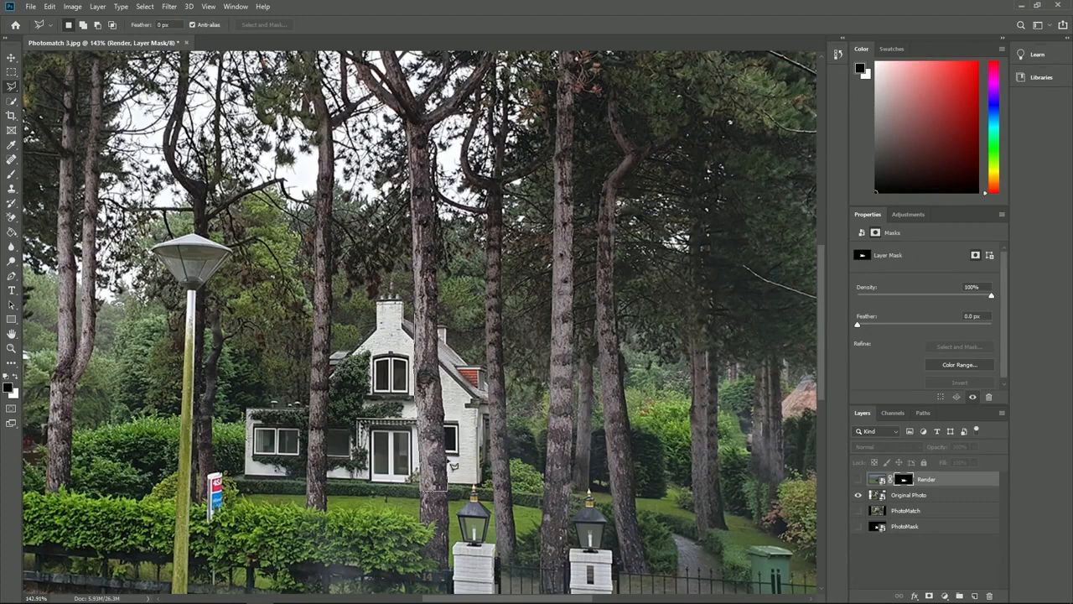
# - Outline the pine trunk in front of the house with the lasso and mask the Render layer there in Photomatch 3.jpg
pyautogui.moveTo(446, 486)
pyautogui.mouseDown()
pyautogui.moveTo(437, 335)
pyautogui.moveTo(418, 312)
pyautogui.moveTo(418, 487)
pyautogui.mouseUp()
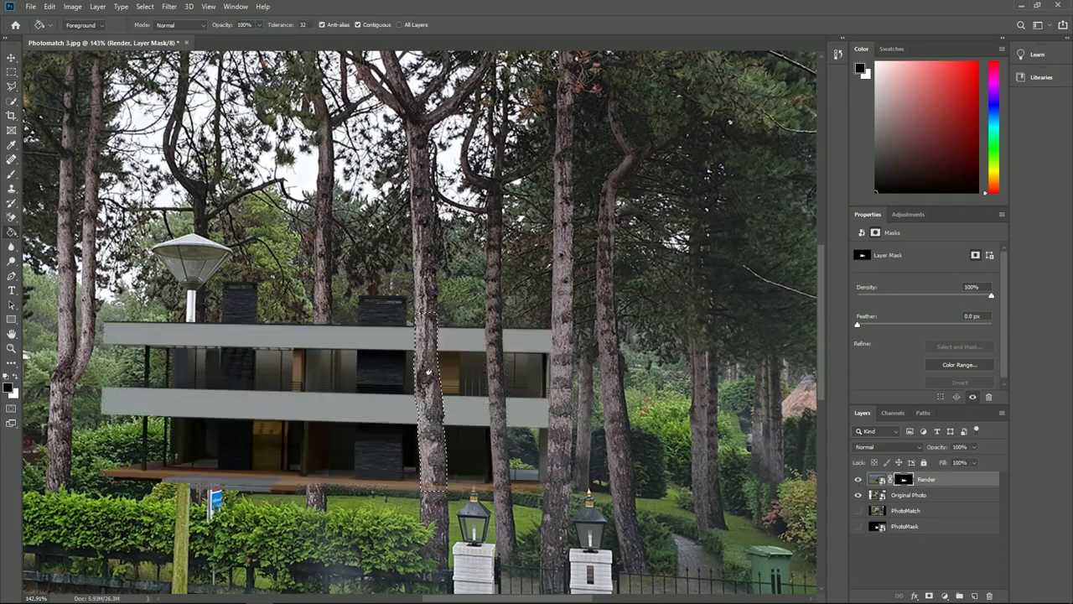